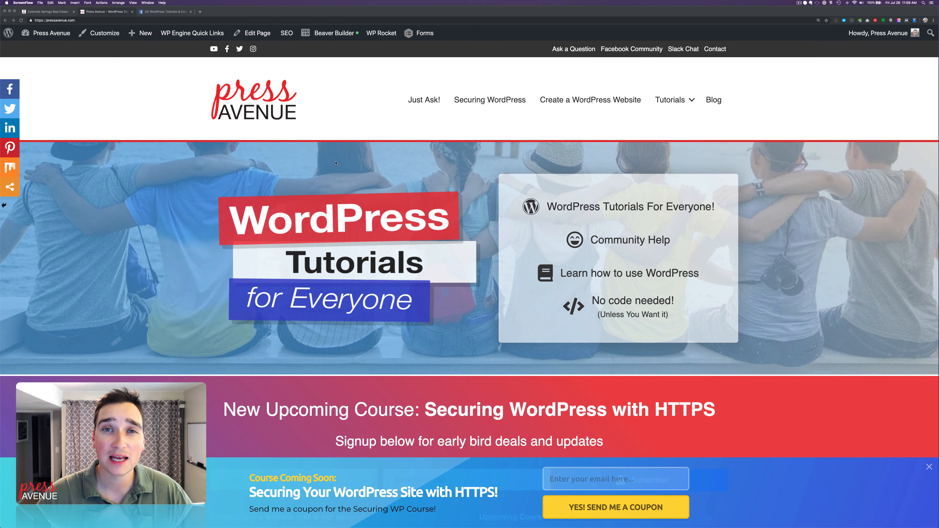
- Show the WordPress Tutorials & Community Help group page on Facebook
click(165, 14)
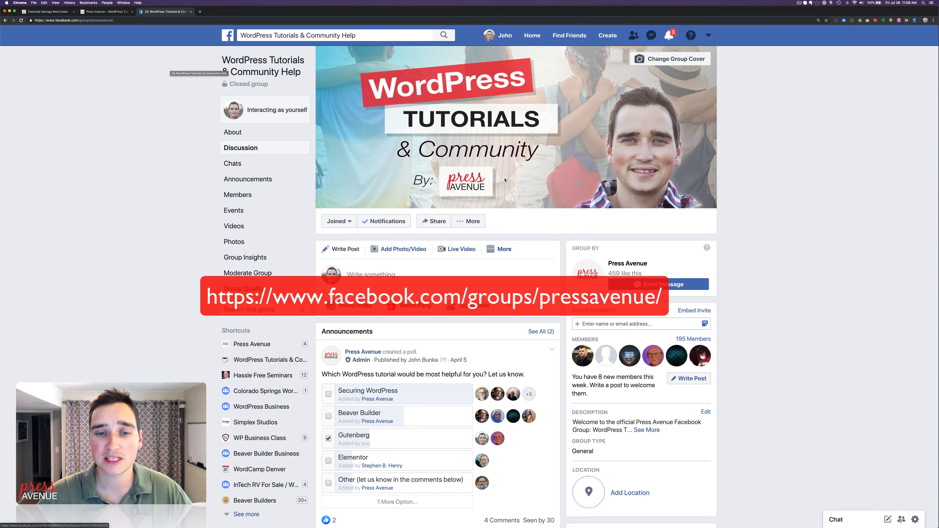
scroll(504, 180, down, 1)
scroll(505, 180, up, 1)
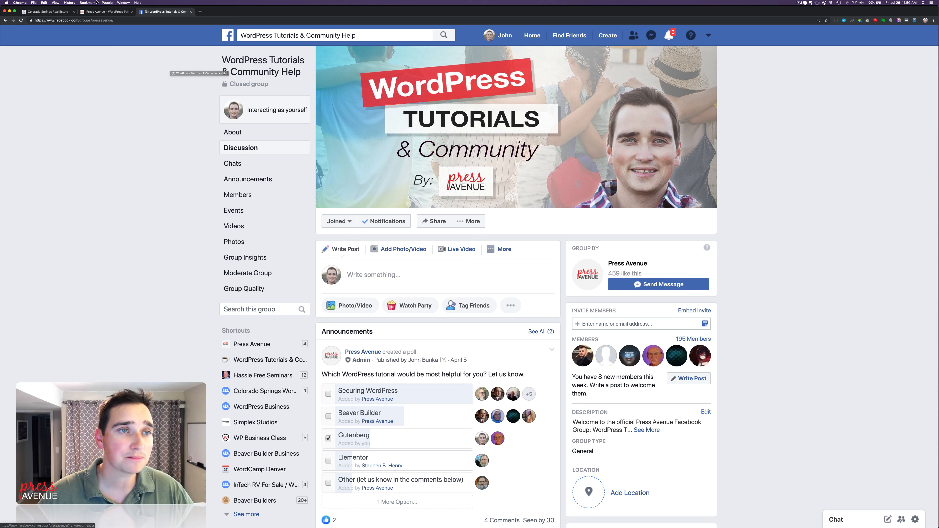
- Switch to the TeamSecundy website and examine the Search and Neighborhoods dropdowns in its navigation
click(55, 14)
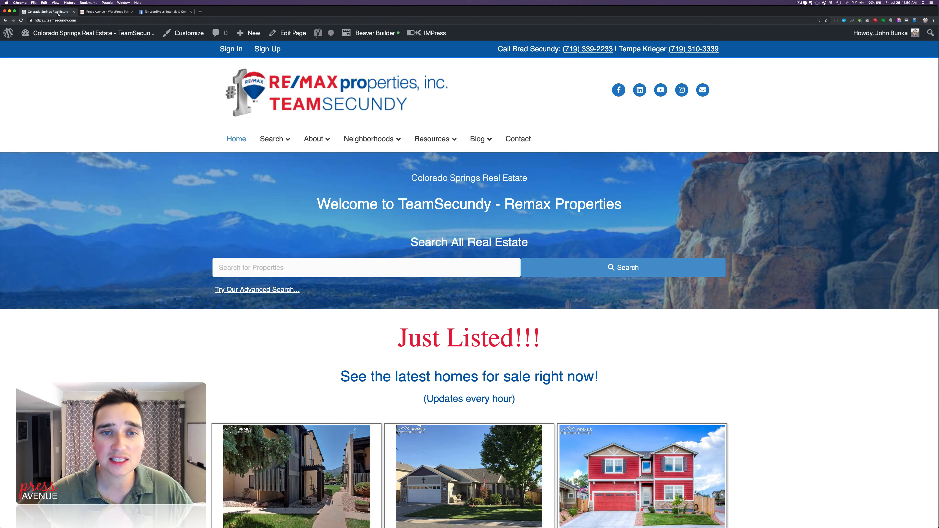
mouse_move(261, 141)
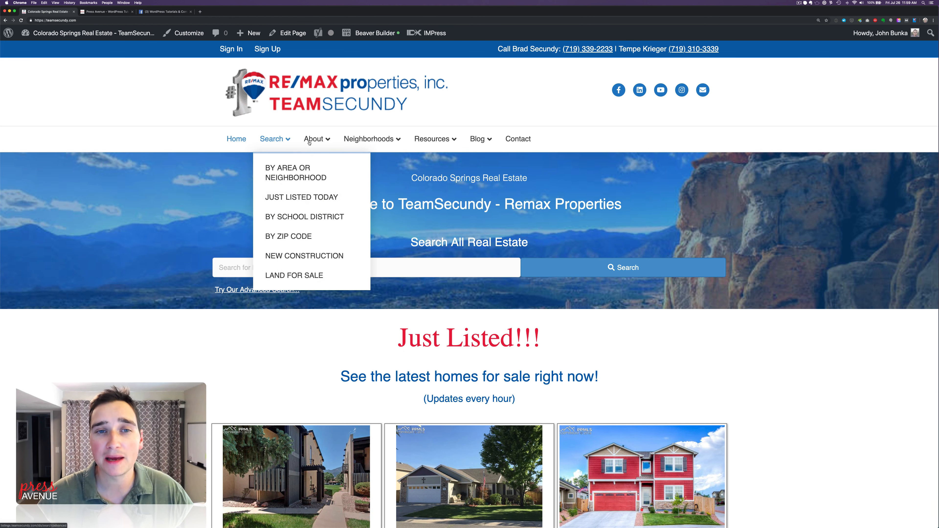
mouse_move(382, 143)
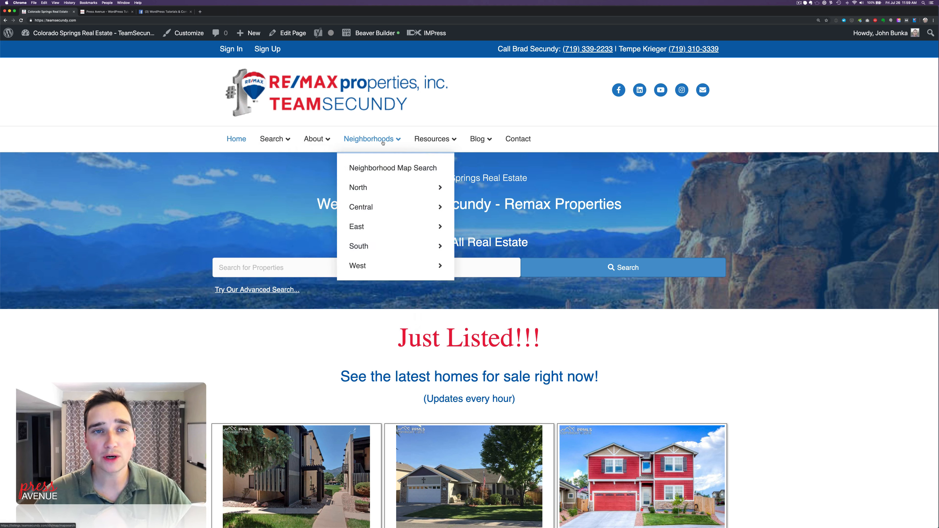
mouse_move(391, 207)
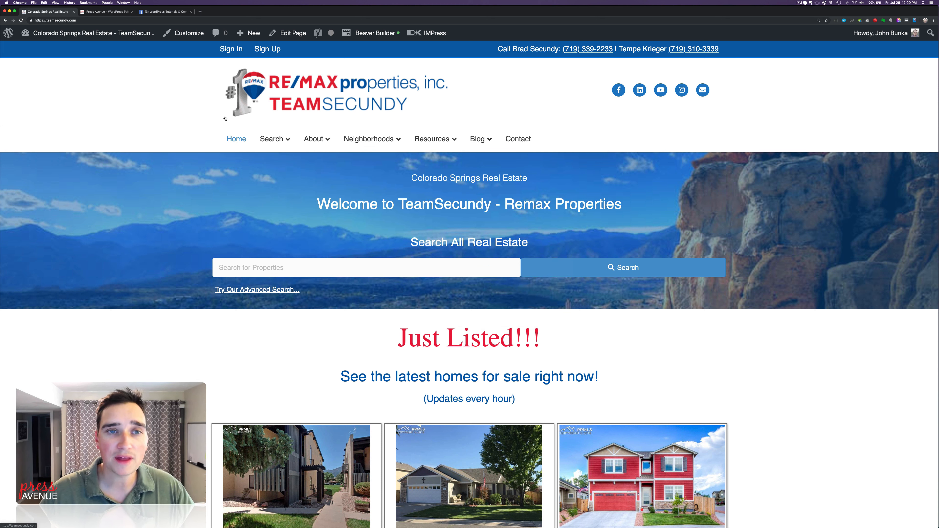
- Open the site's WordPress menu editor and review the structure of the Main (Header Menu) and the available menus
mouse_move(92, 33)
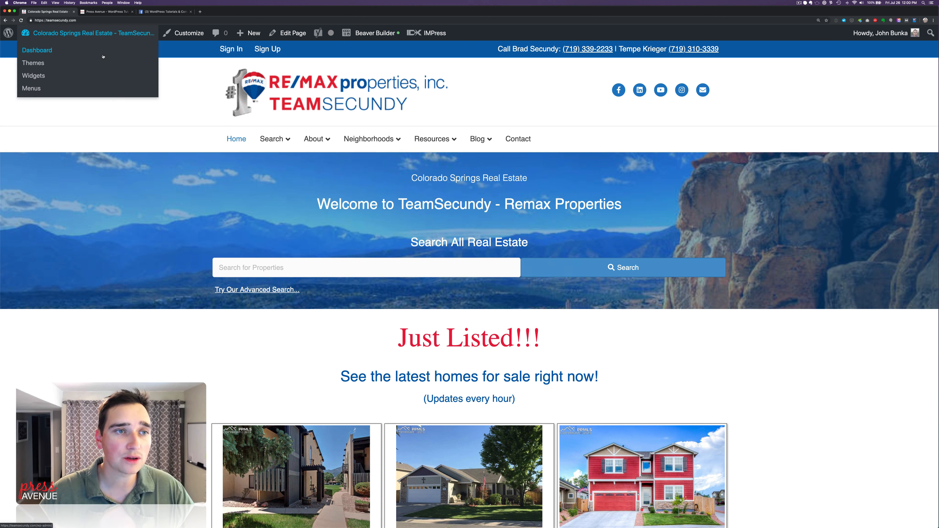
click(48, 88)
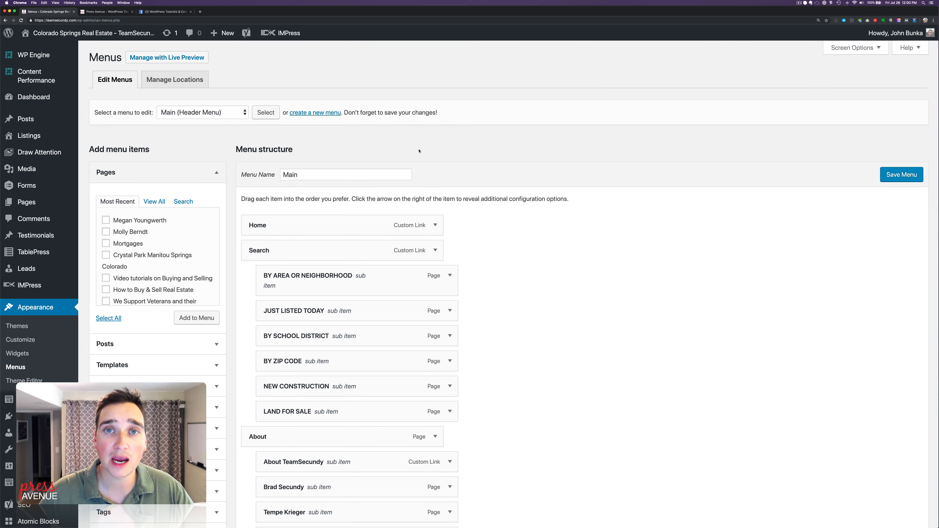
scroll(419, 151, down, 3)
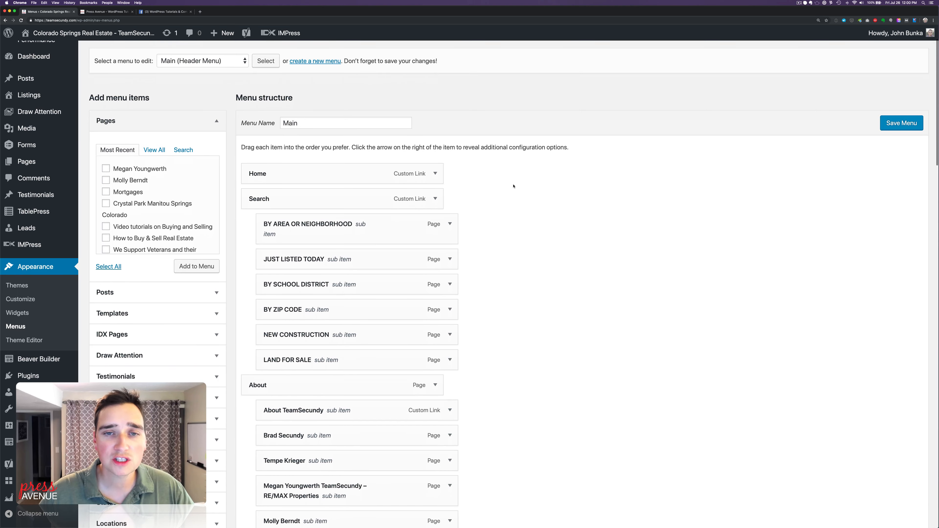
scroll(513, 186, down, 1)
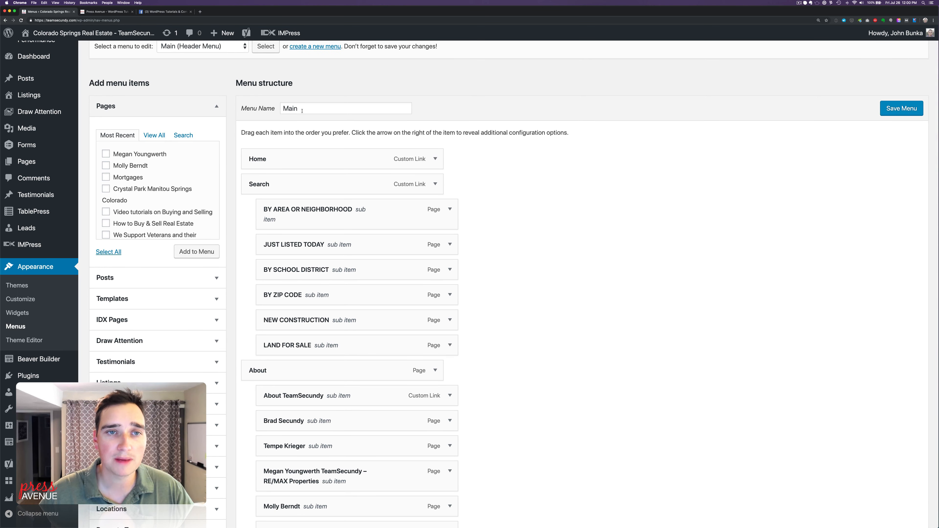
scroll(302, 111, up, 2)
click(238, 89)
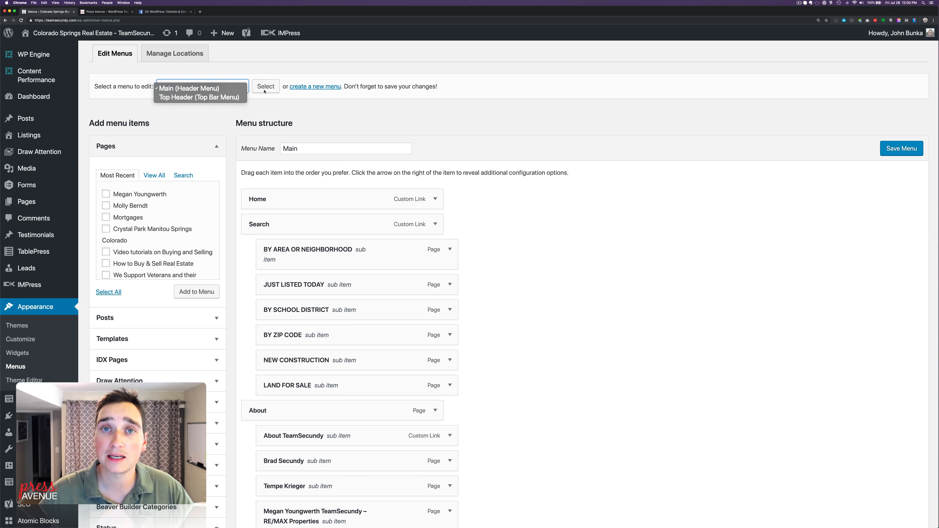
click(408, 126)
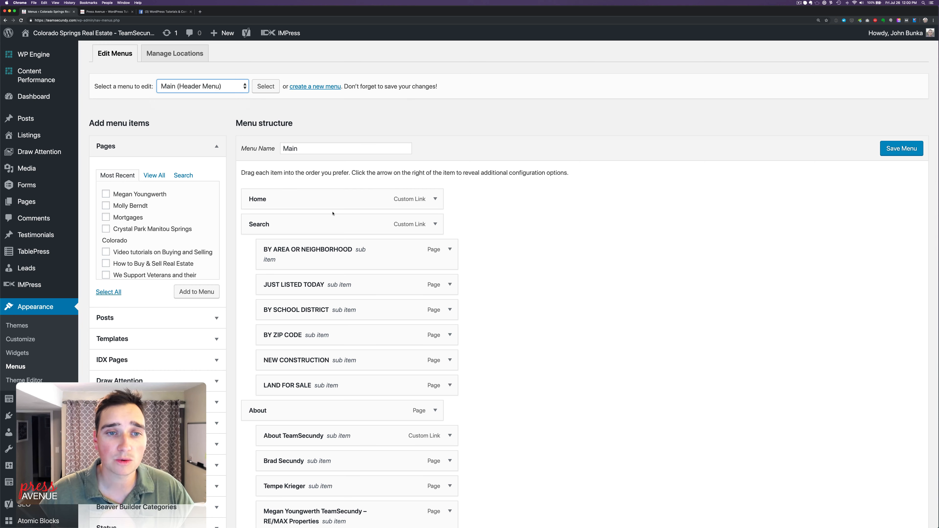
scroll(514, 231, down, 2)
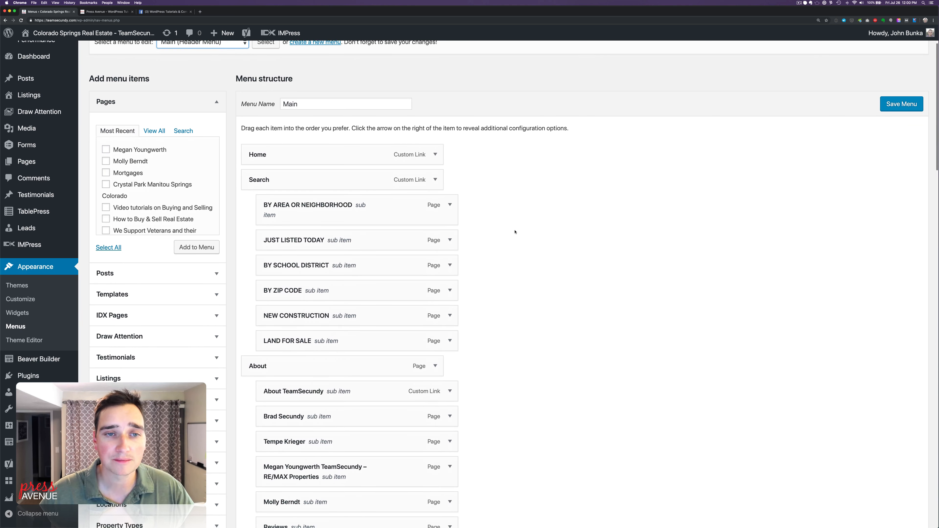
- Expand the Home menu item's settings and enable the CSS Classes advanced menu property in the screen options
click(436, 155)
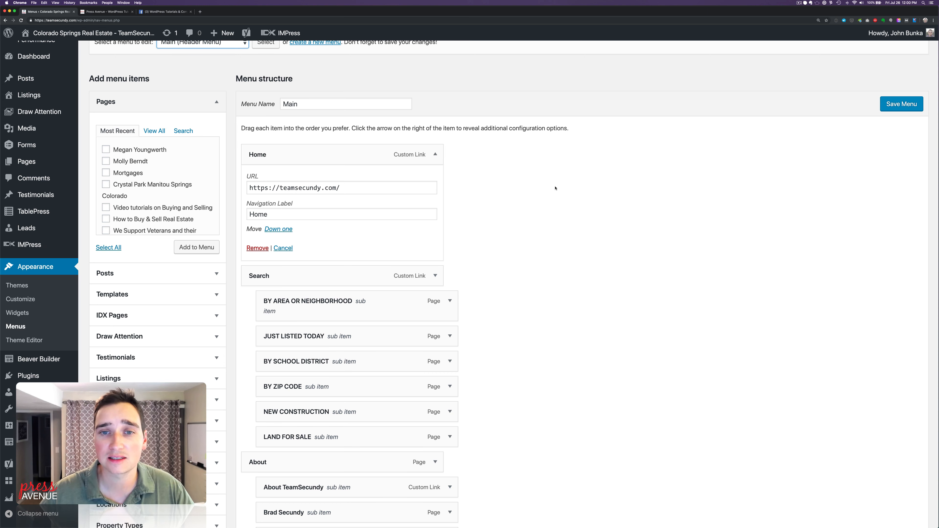
scroll(556, 188, up, 3)
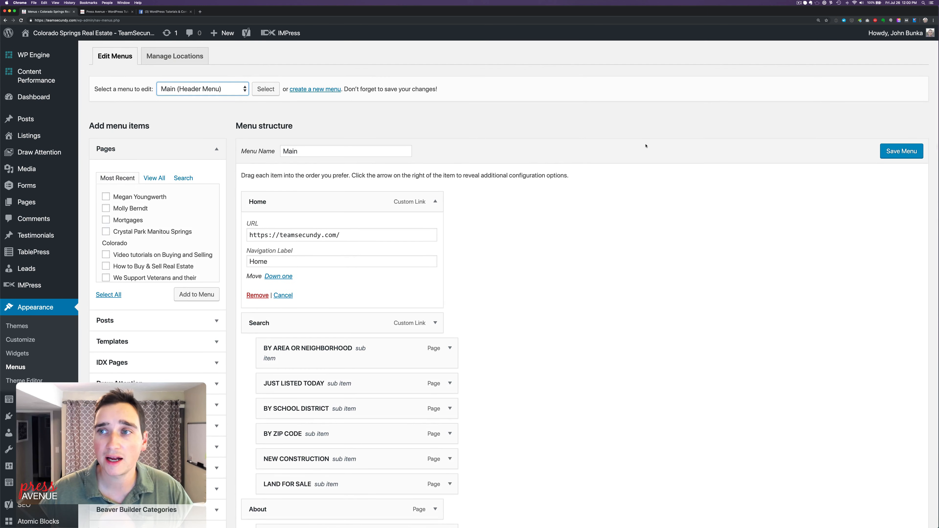
scroll(645, 145, up, 2)
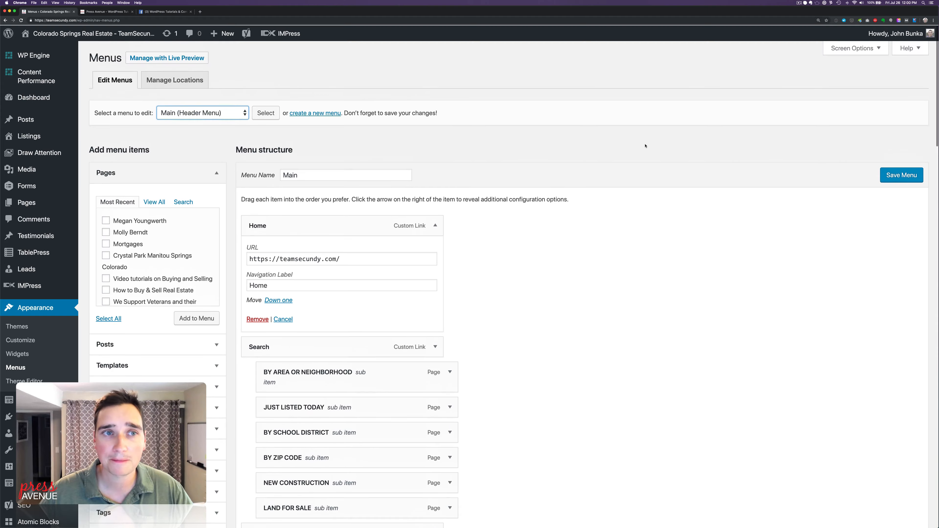
click(854, 50)
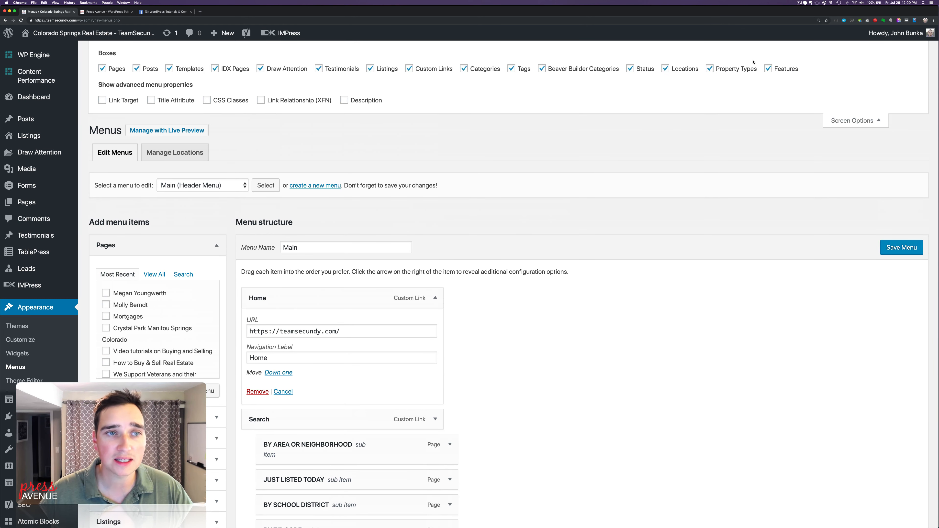
drag(100, 84, 184, 84)
click(184, 84)
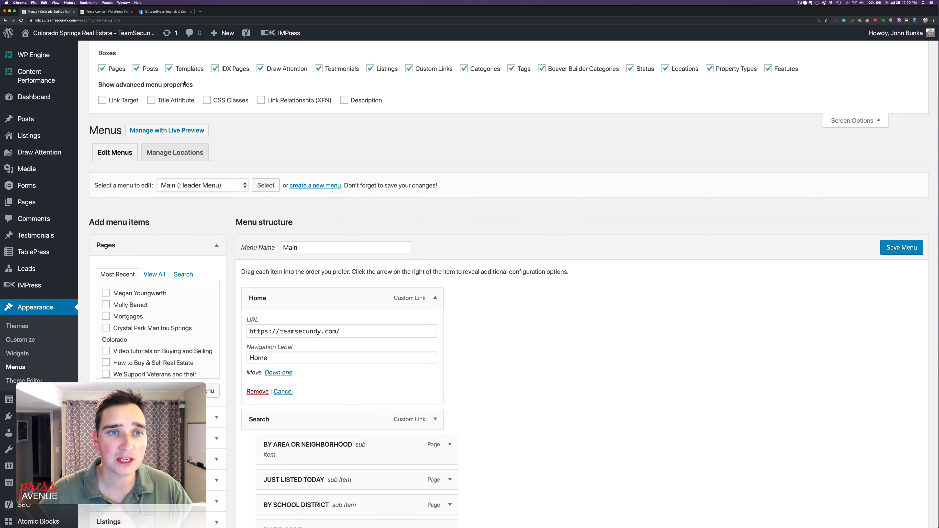
click(220, 100)
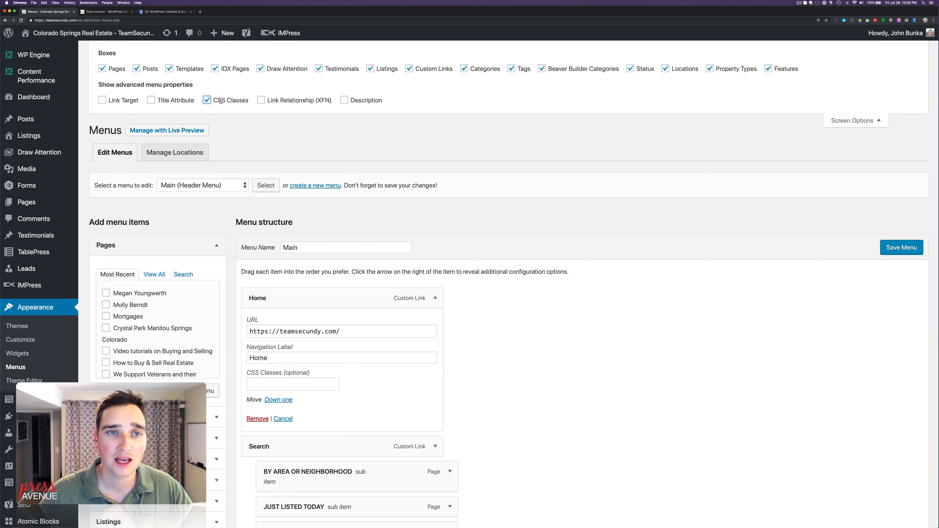
click(220, 101)
click(220, 101)
click(220, 100)
click(220, 100)
- Check the CSS Classes field in the Home item's settings and open the site's front page in a new browser tab
scroll(416, 291, down, 5)
scroll(417, 290, down, 2)
click(280, 212)
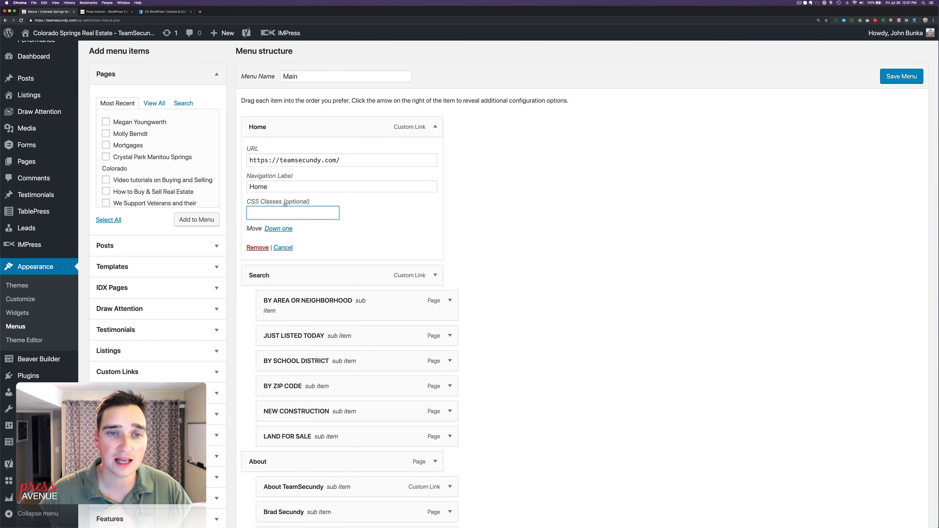
click(433, 127)
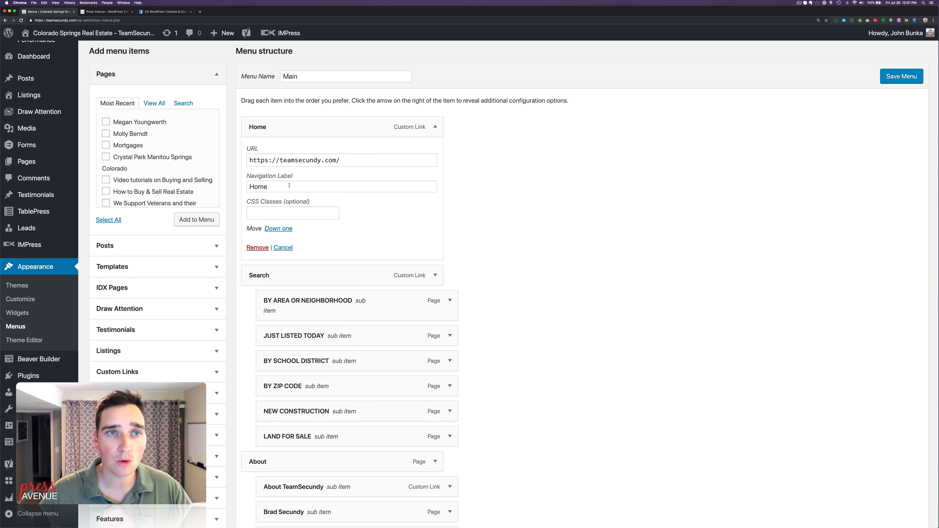
right_click(80, 34)
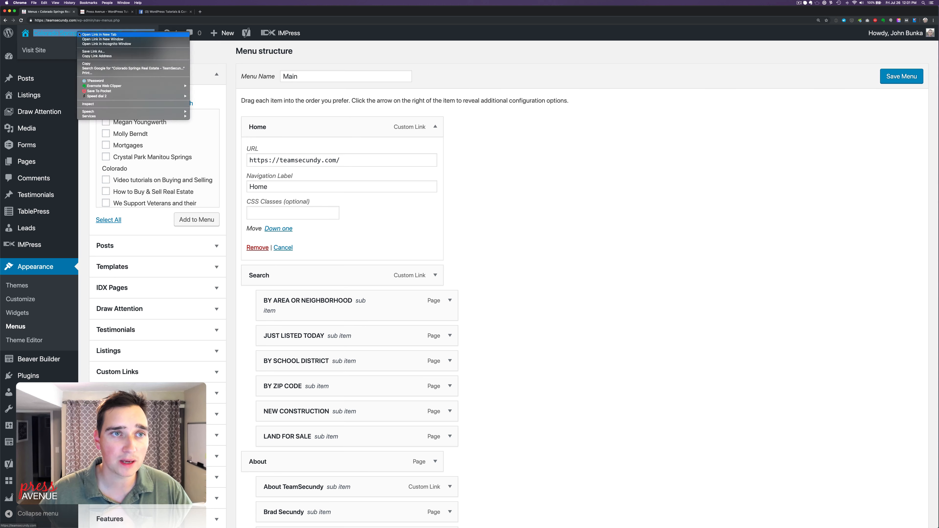
click(89, 39)
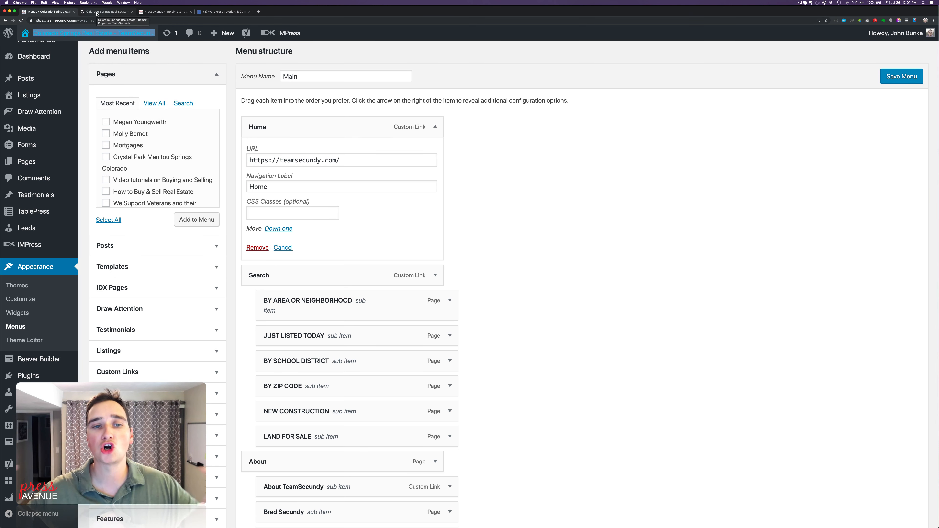
- Assign the CSS class mega-menu to the top-level About menu item and save the Main menu
scroll(311, 163, down, 5)
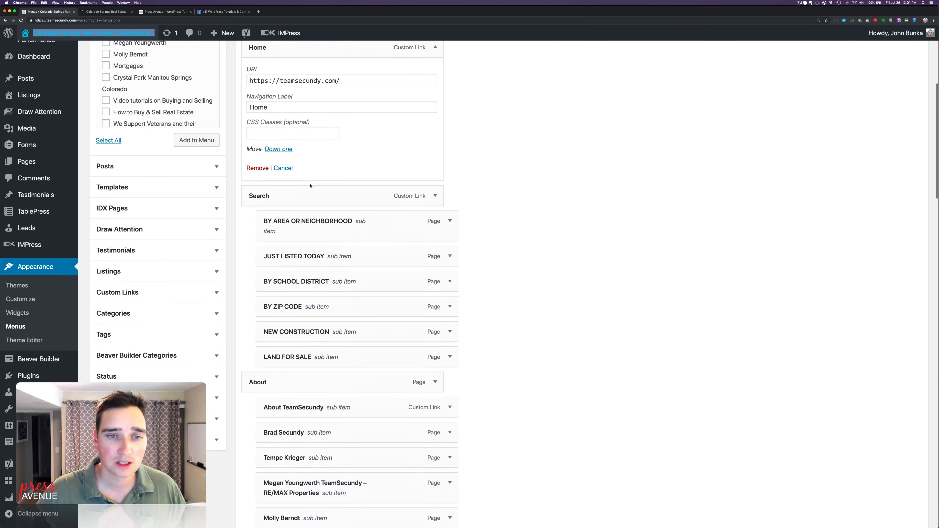
scroll(331, 285, down, 8)
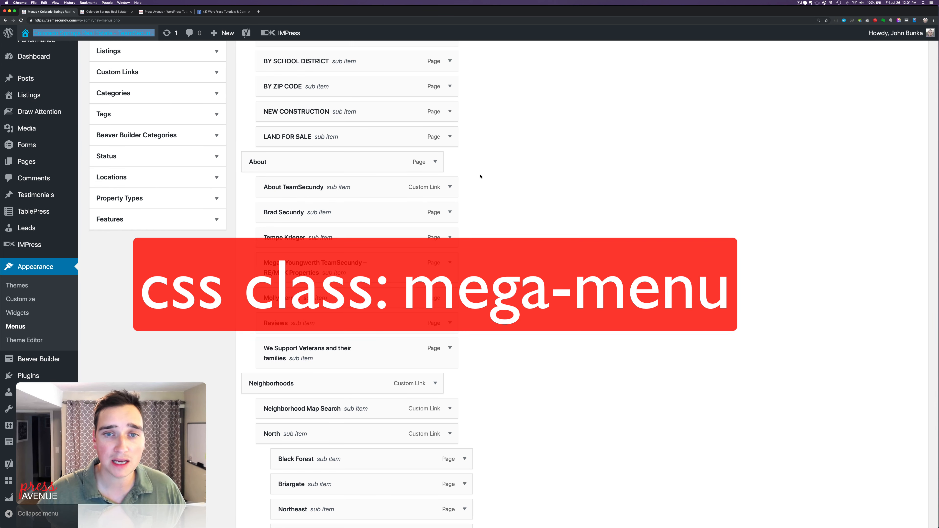
click(435, 162)
click(289, 221)
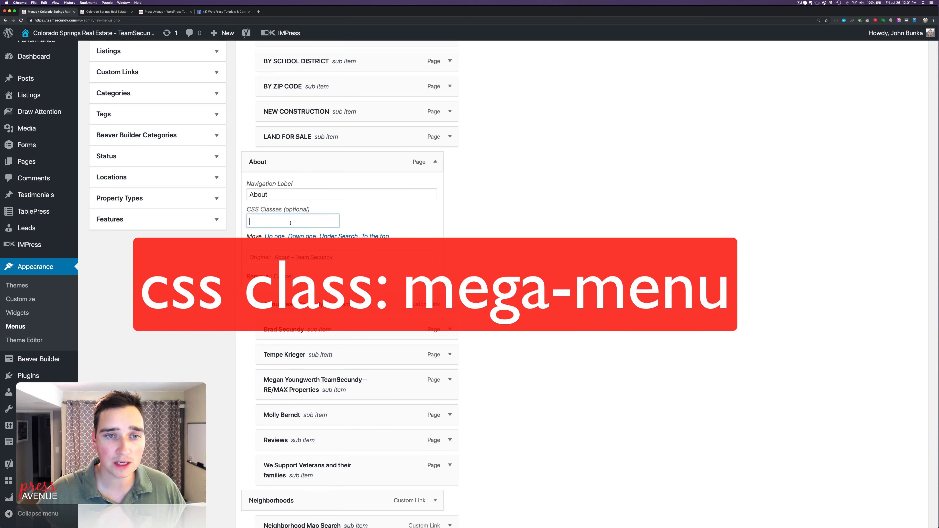
text(mega-)
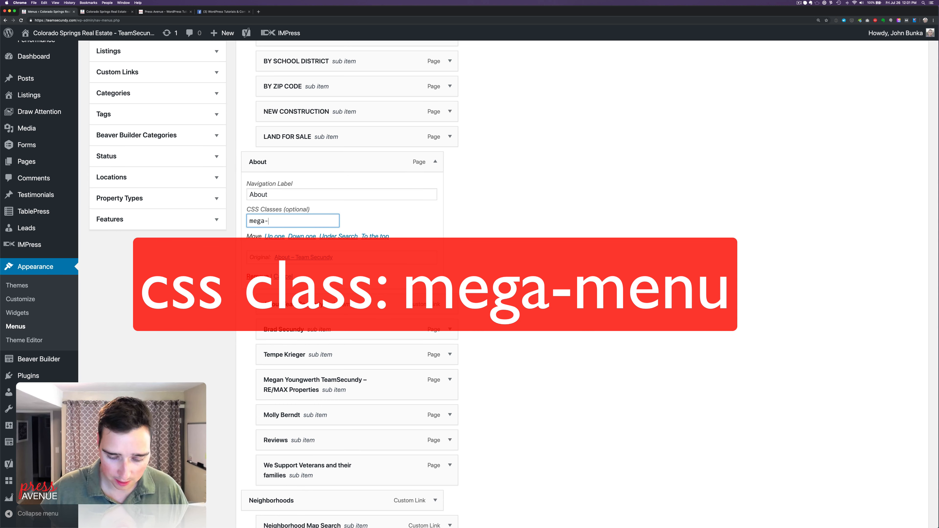
text(menu)
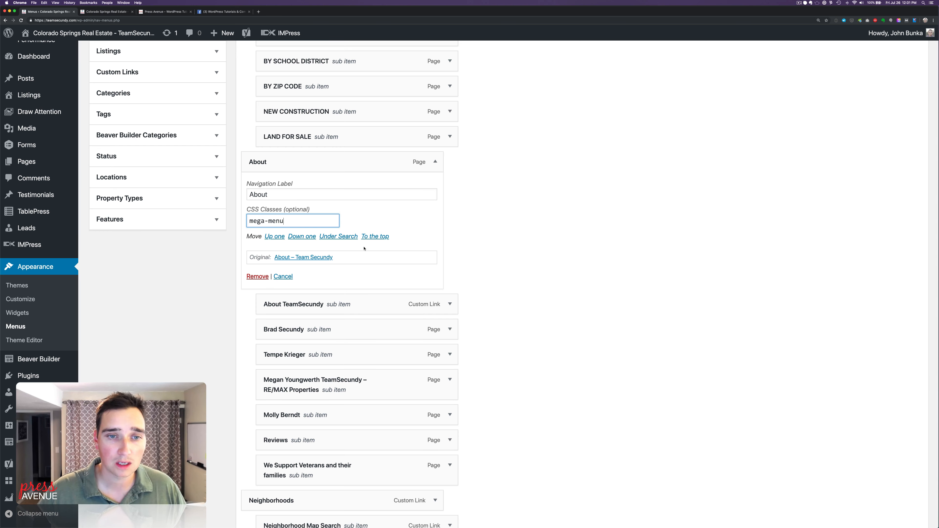
scroll(375, 223, down, 2)
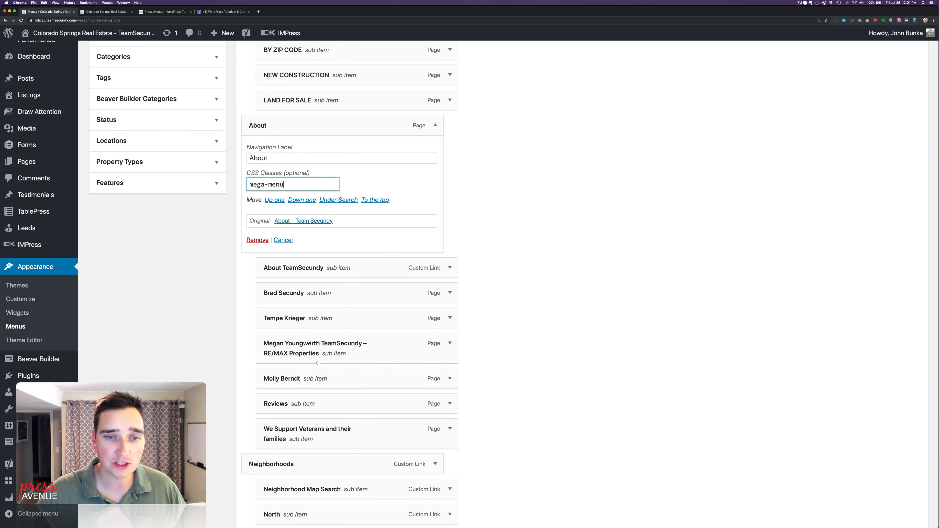
scroll(465, 292, up, 5)
scroll(465, 292, up, 9)
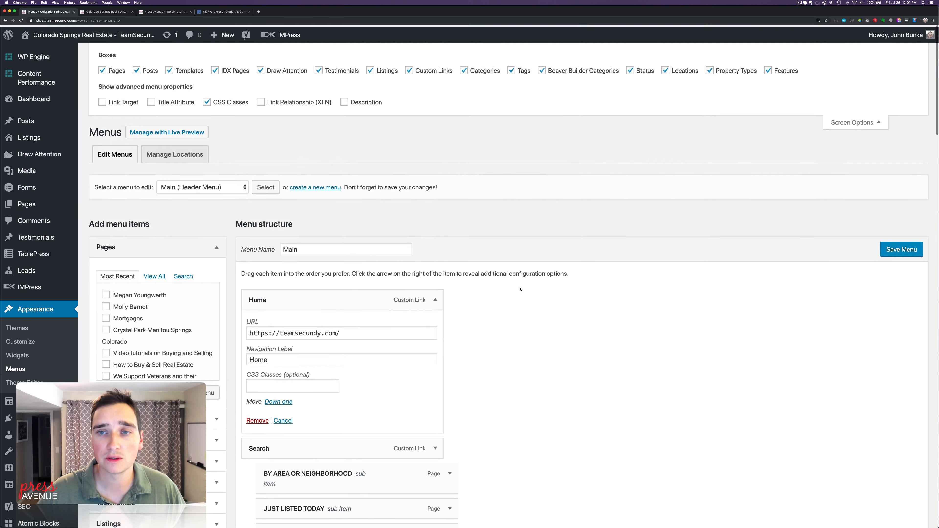
click(899, 251)
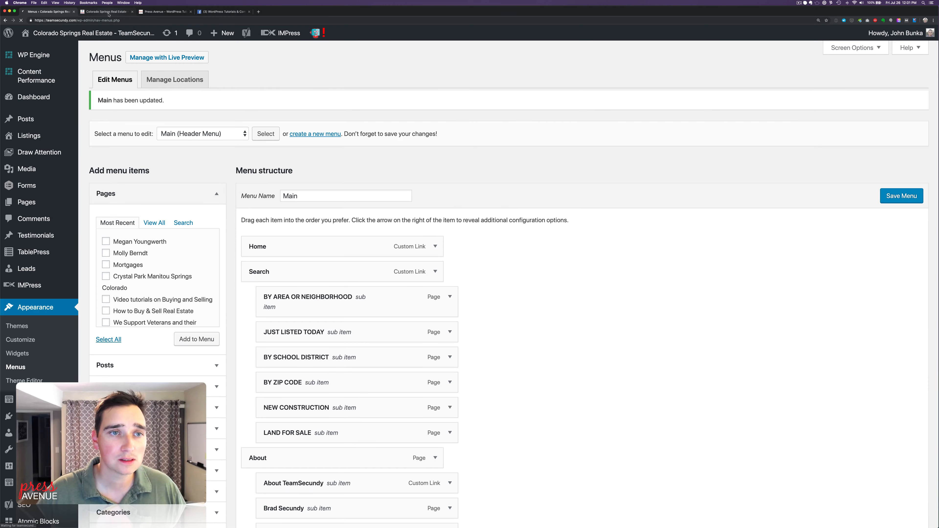
- Reload the site's front page in its browser tab and check the About dropdown
click(108, 12)
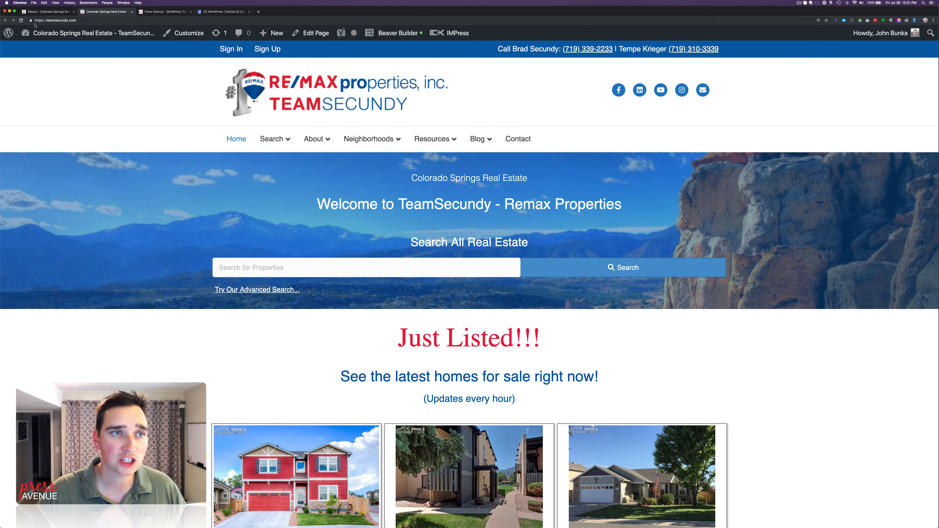
click(22, 21)
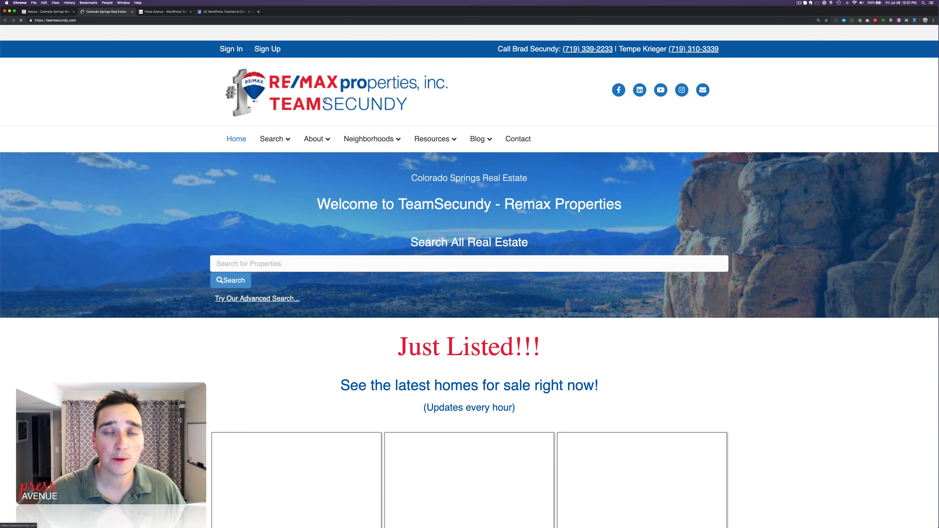
mouse_move(318, 138)
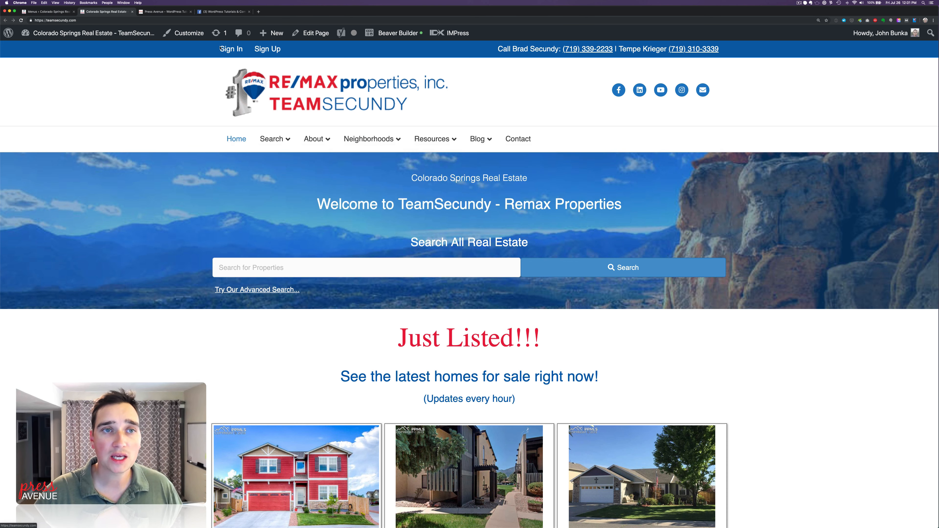
- Add a custom link with URL # and link text About Us to the Main menu in the WordPress admin tab
click(46, 11)
scroll(517, 240, down, 5)
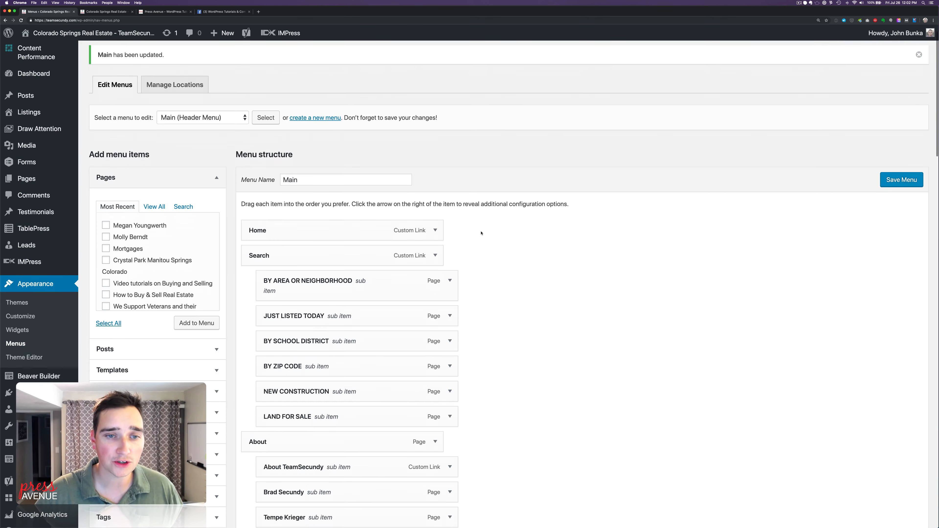
scroll(518, 240, down, 5)
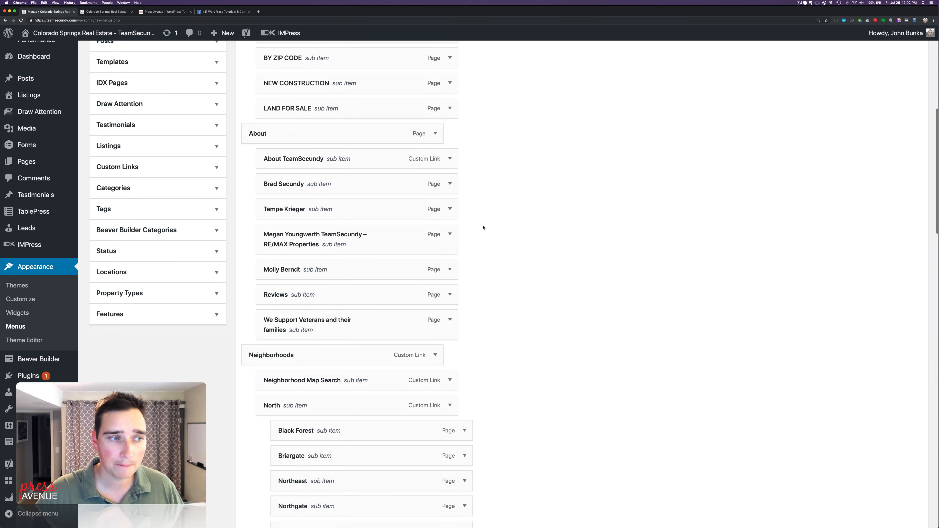
scroll(377, 224, down, 1)
scroll(377, 224, up, 1)
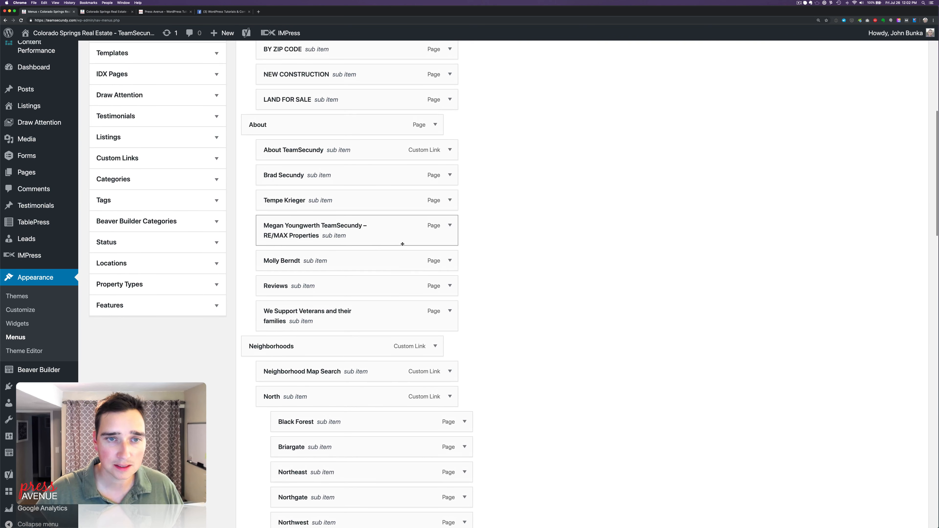
scroll(400, 242, up, 2)
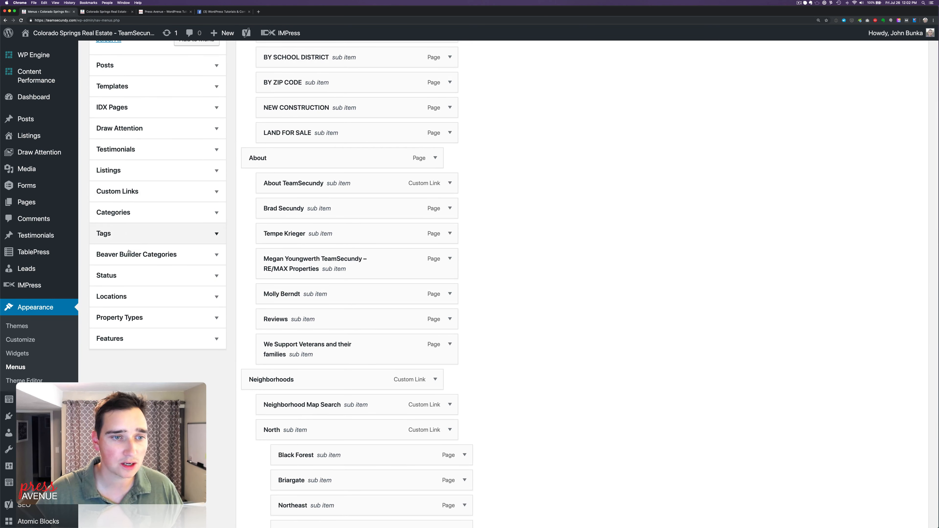
scroll(148, 248, up, 4)
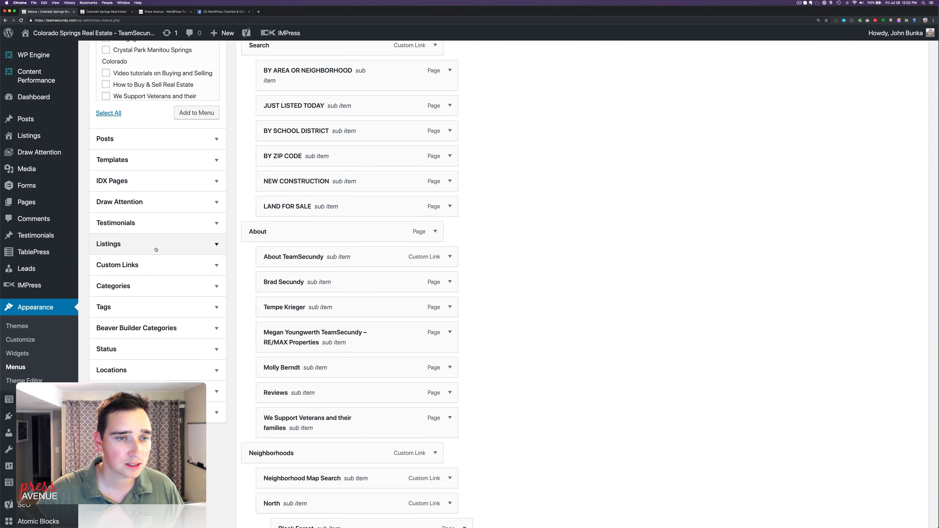
click(157, 264)
drag(176, 148, 111, 141)
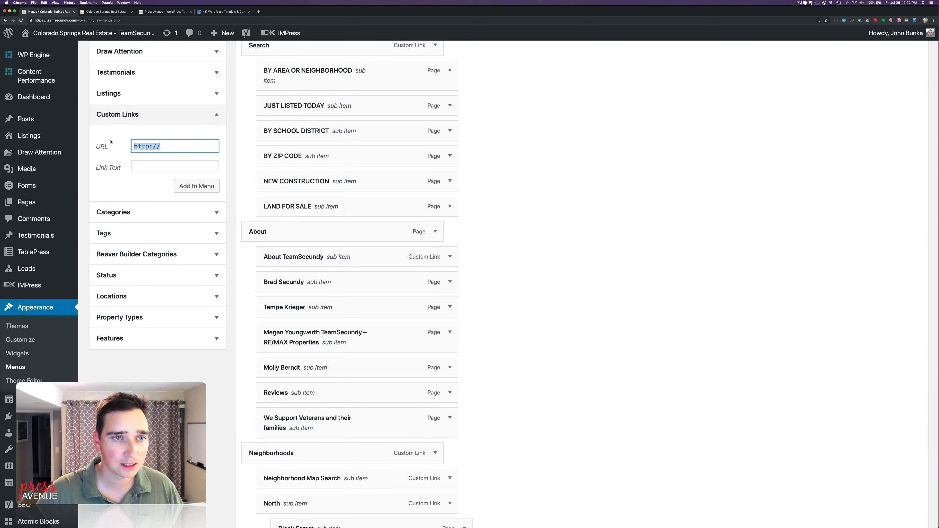
text(#)
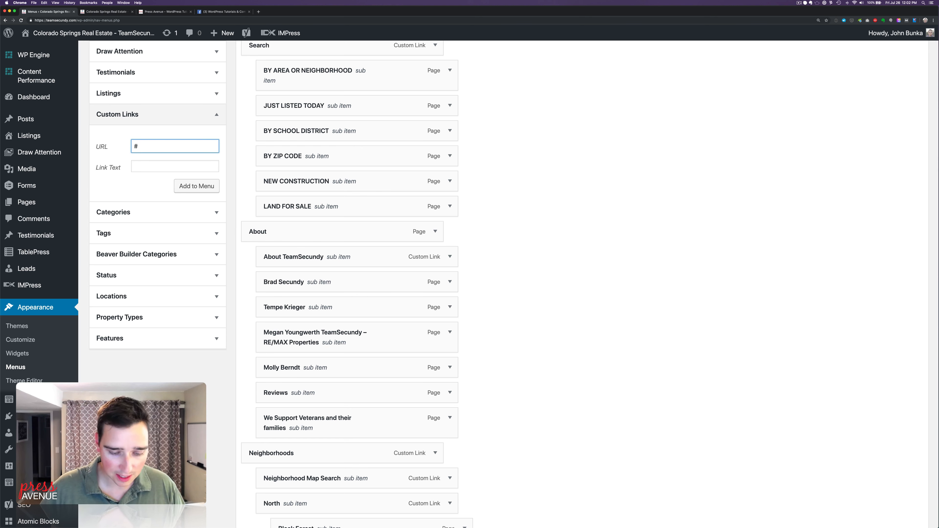
key(Tab)
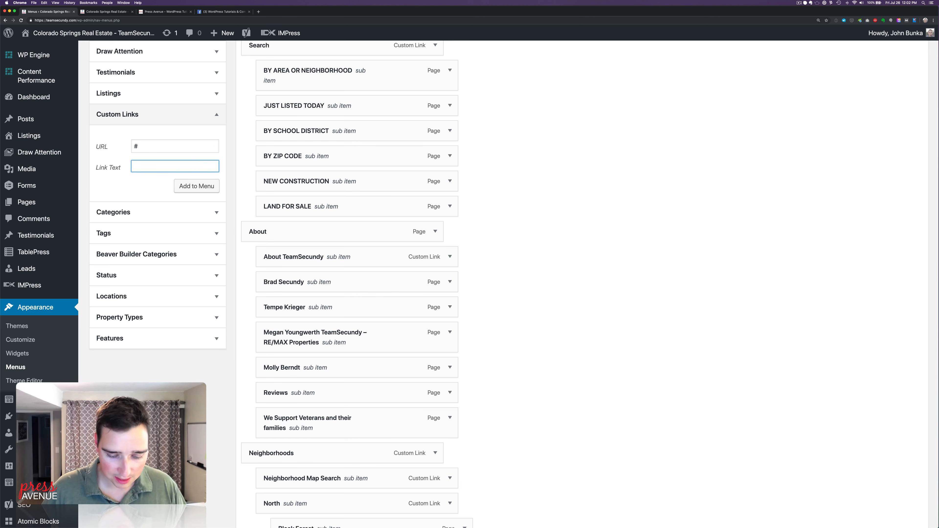
text(About Us)
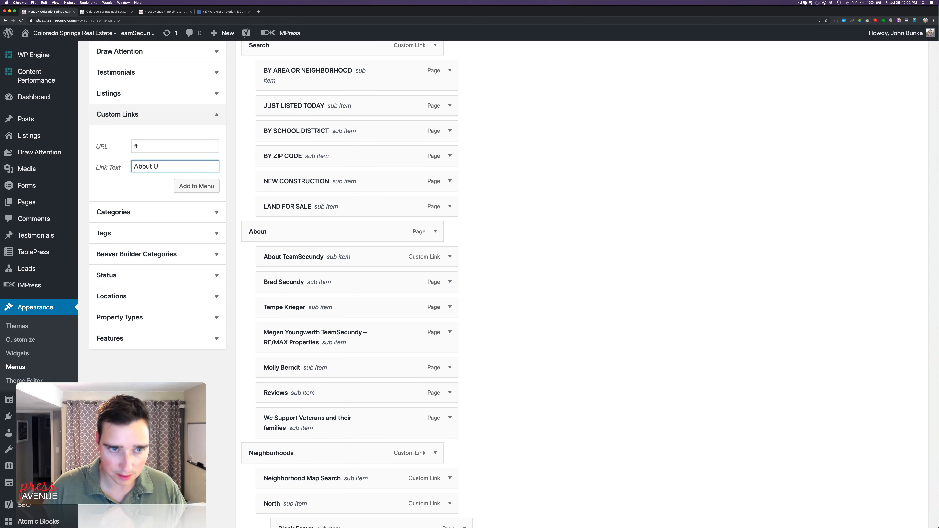
key(Return)
- Move the About Us item in as the first sub item of About and nest About TeamSecundy under it
scroll(356, 207, down, 10)
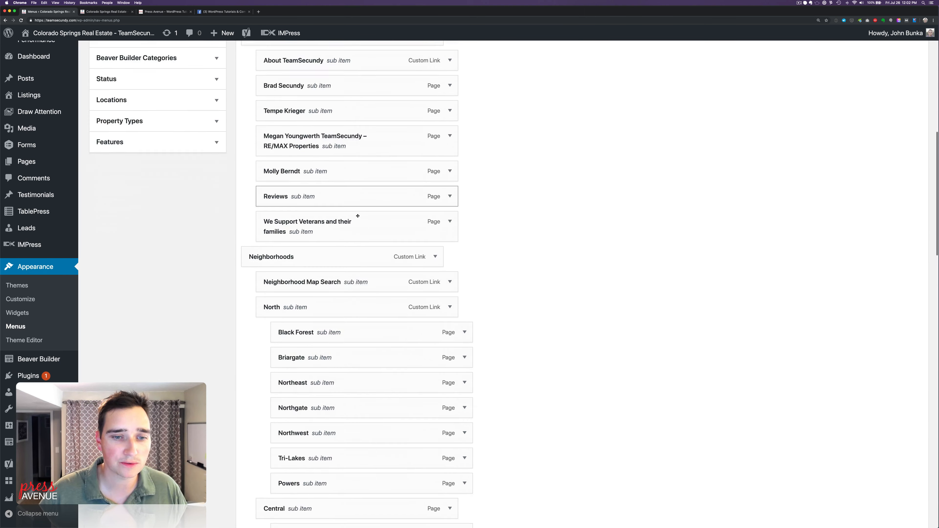
scroll(358, 216, down, 17)
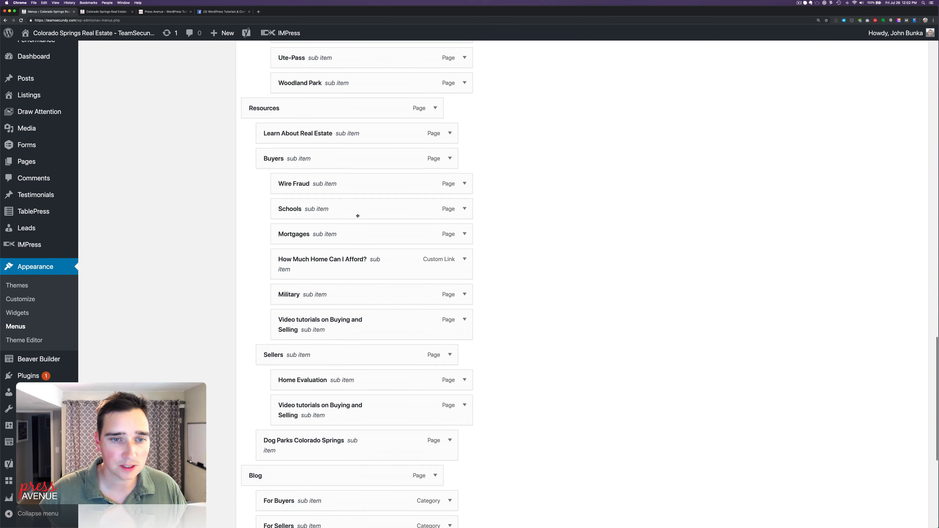
scroll(361, 235, down, 10)
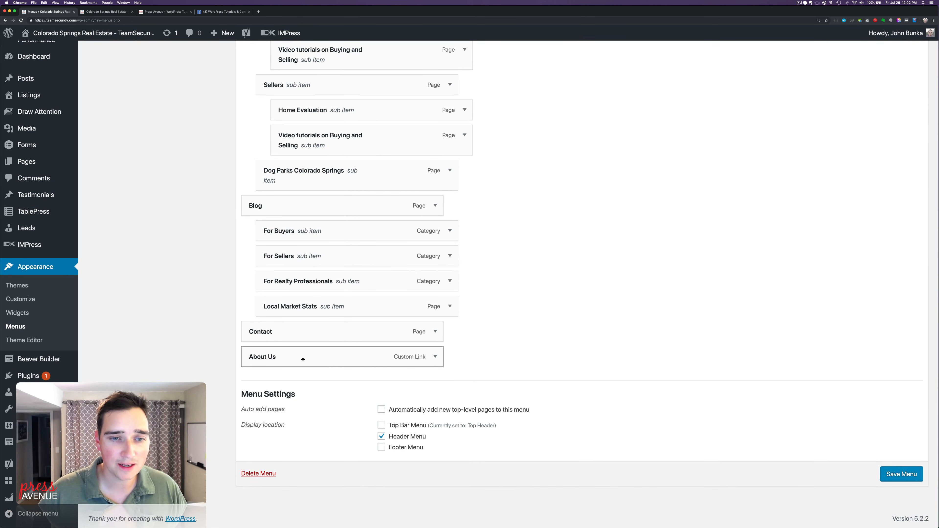
drag(304, 358, 365, 75)
drag(235, 1, 324, 335)
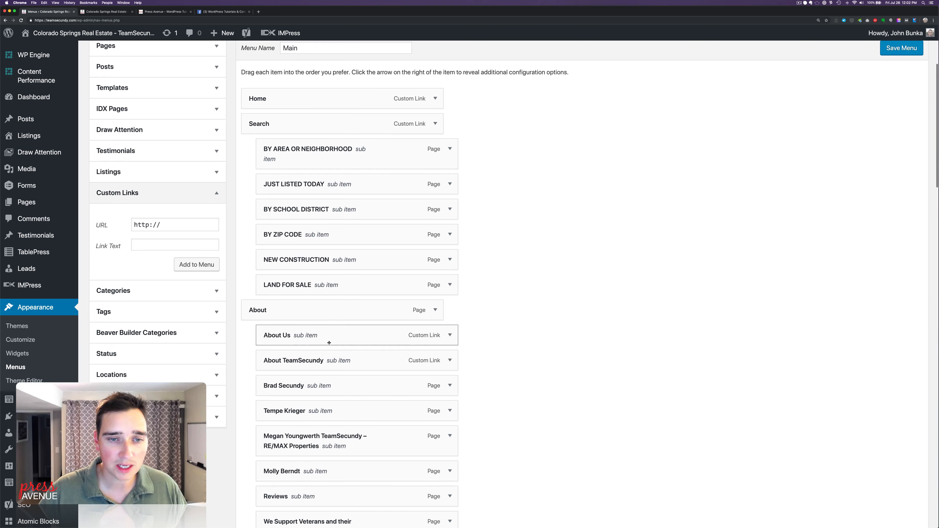
scroll(530, 365, down, 1)
scroll(530, 364, down, 1)
drag(326, 296, 340, 295)
- Expand the About and About Us items to check their CSS Classes fields, and save the Main menu
click(435, 247)
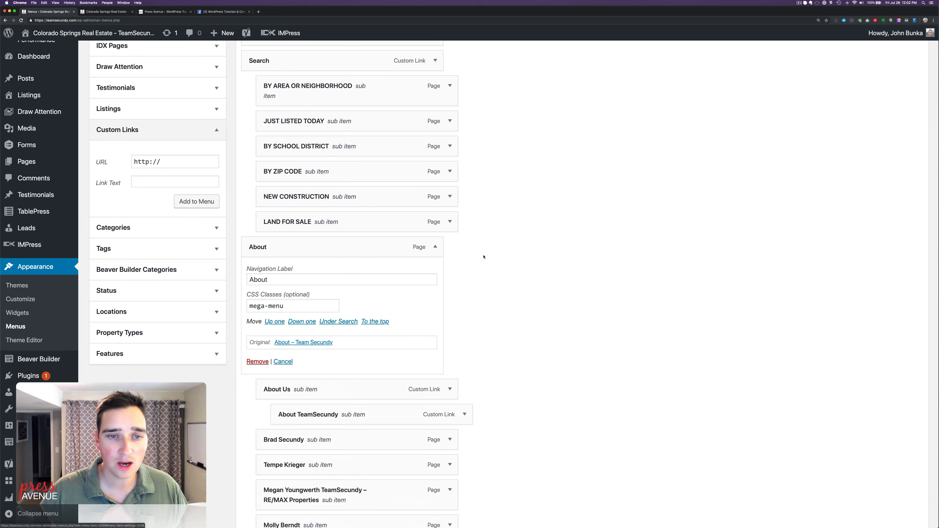
scroll(480, 255, down, 2)
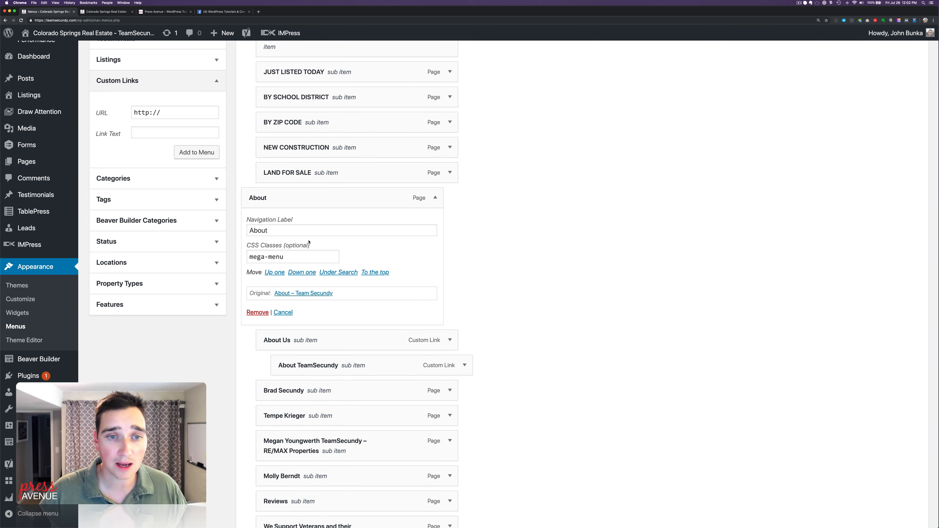
scroll(356, 238, down, 2)
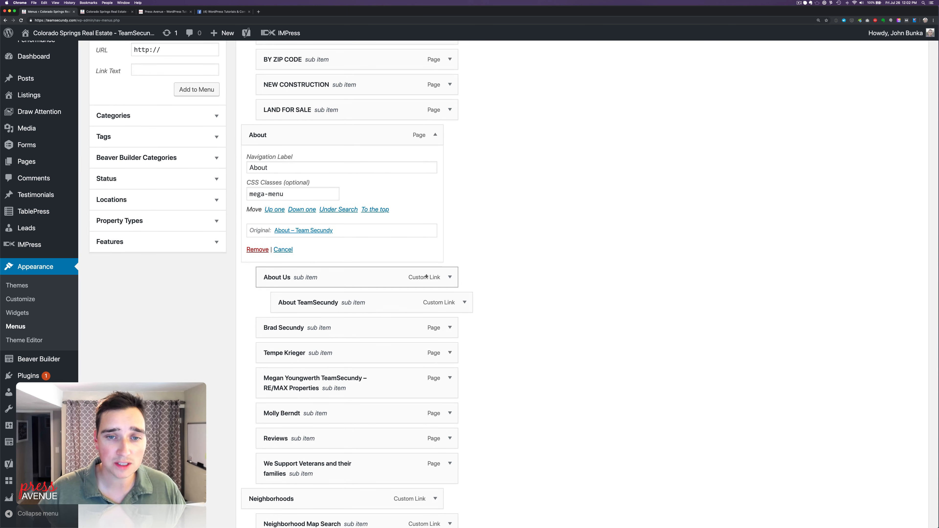
click(449, 277)
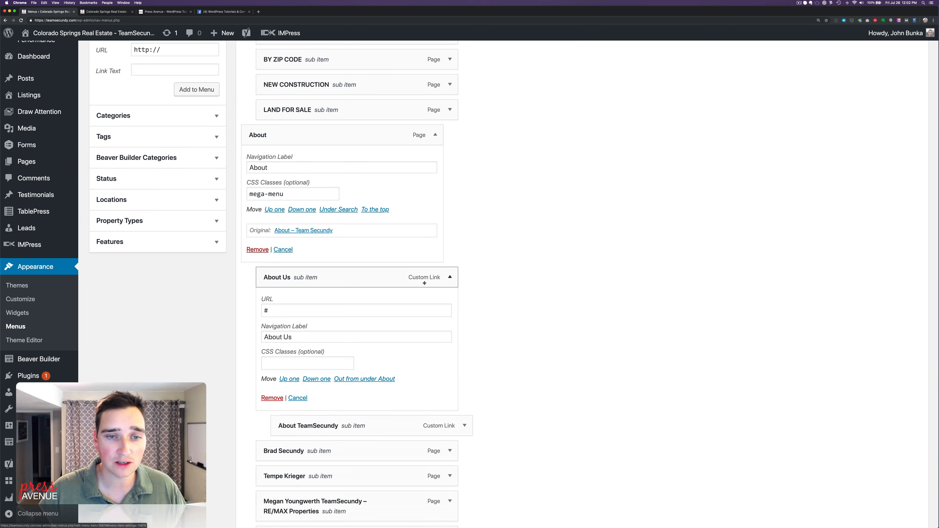
scroll(379, 348, down, 5)
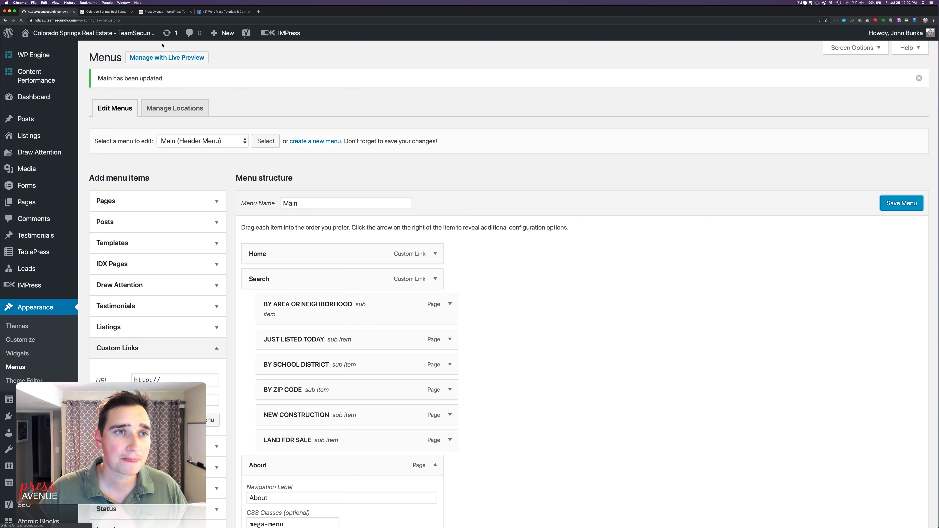
- Reload the site's front page in its browser tab and check the About dropdown with the nested item
click(99, 12)
mouse_move(317, 142)
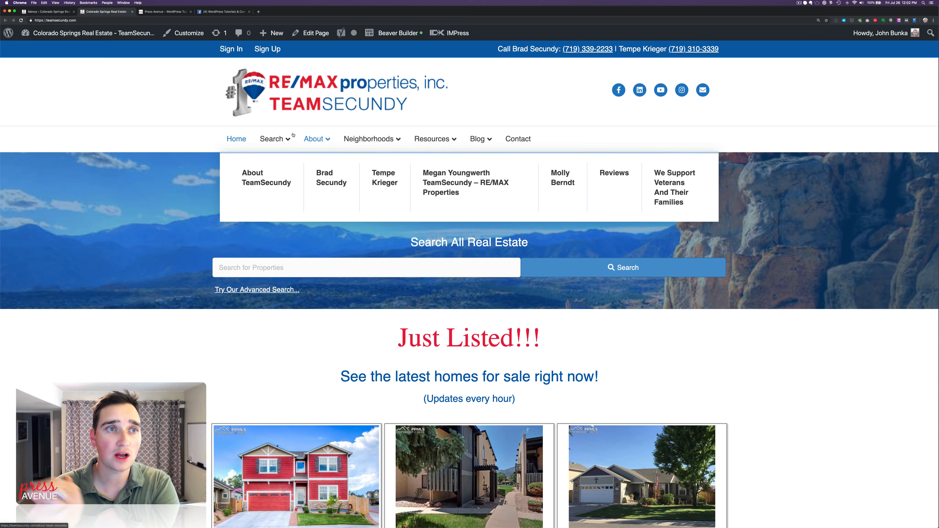
click(21, 20)
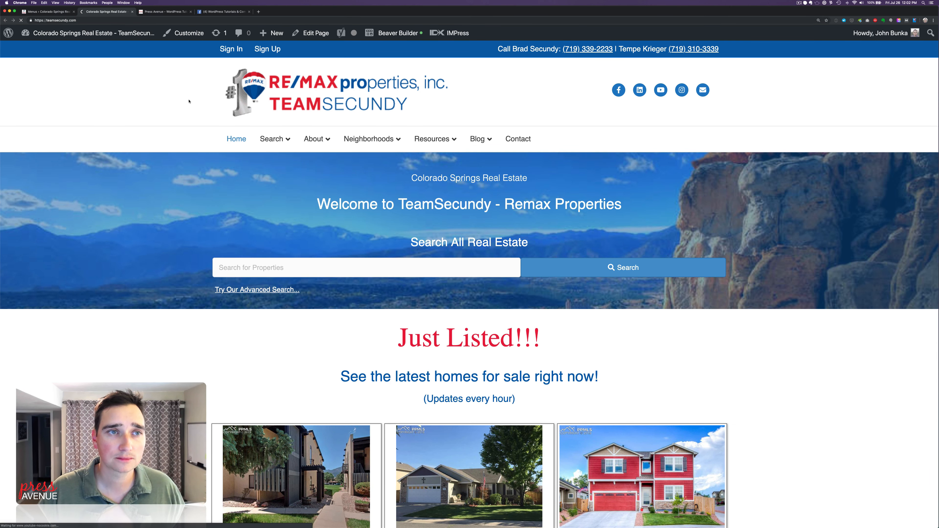
mouse_move(310, 141)
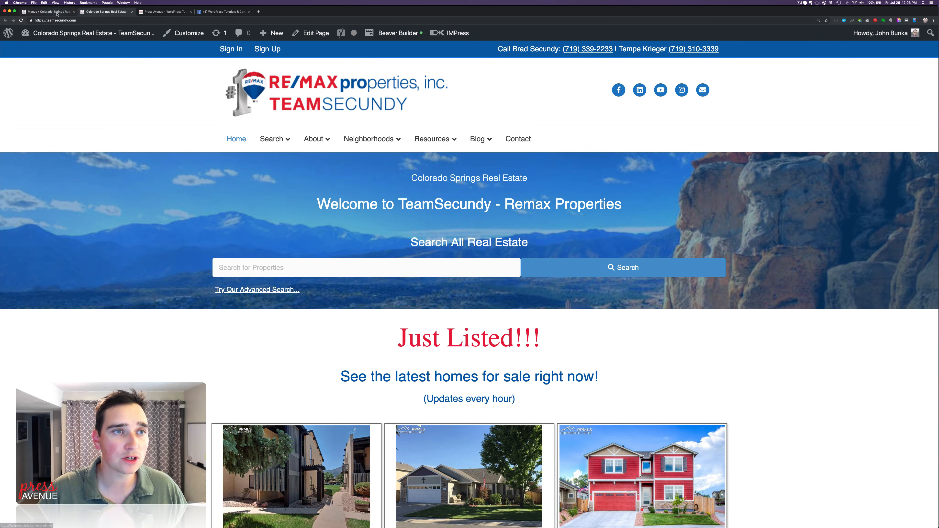
- Move About TeamSecundy back directly under About in the menu structure and remove the About Us item
click(47, 12)
scroll(304, 121, down, 5)
scroll(304, 121, down, 3)
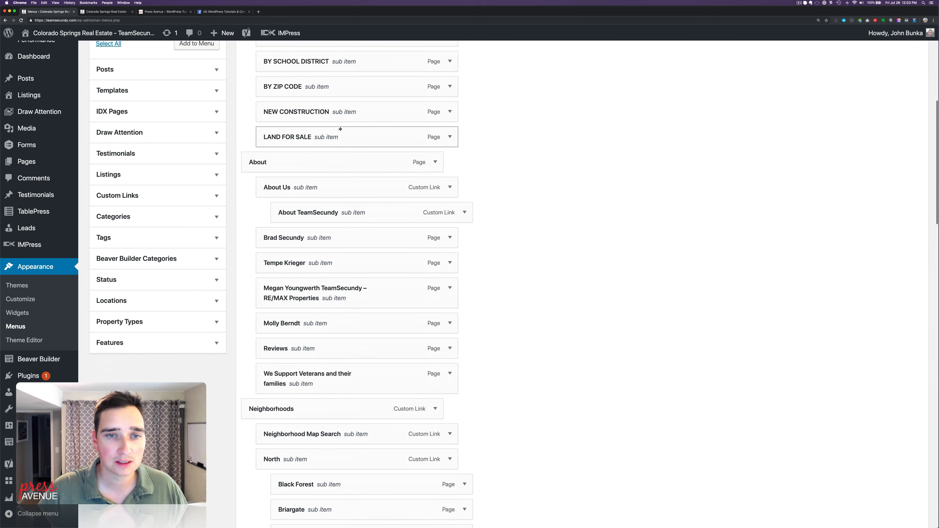
drag(332, 204, 324, 183)
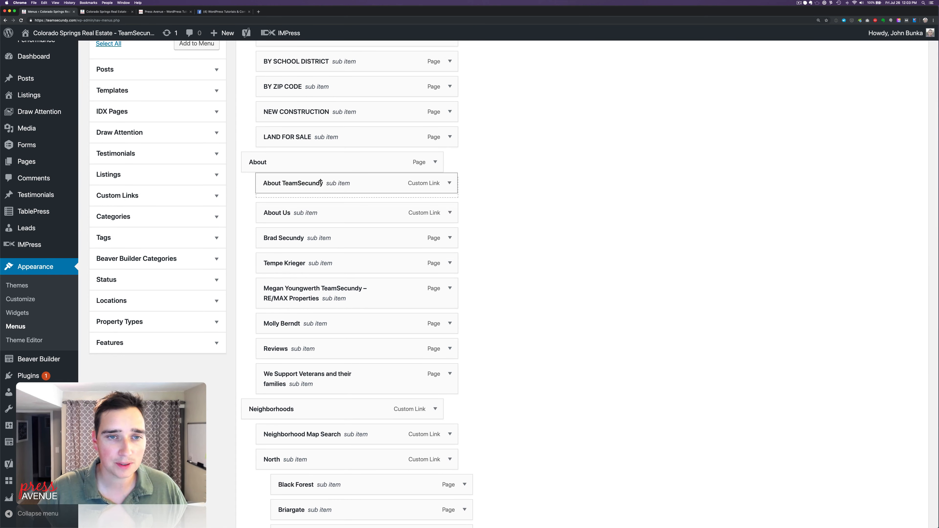
click(450, 212)
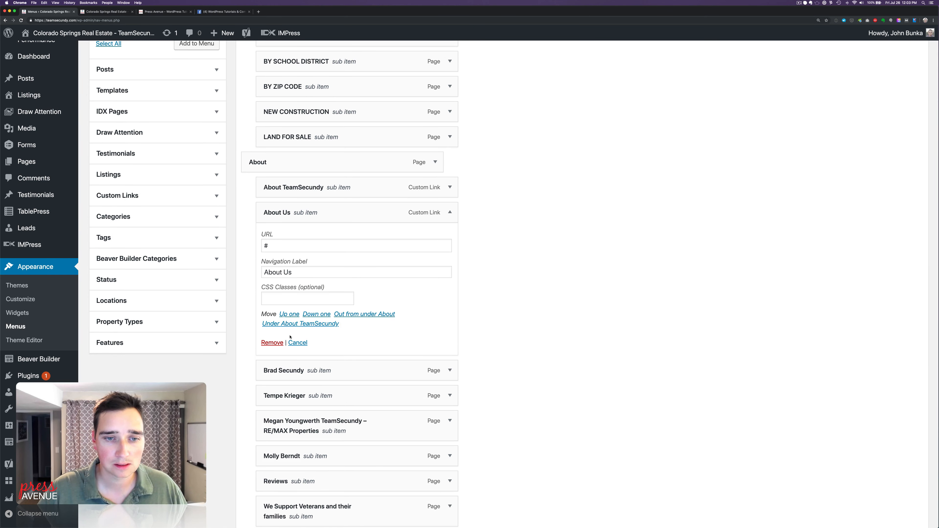
click(272, 342)
- Copy the mega-menu class from the About item's CSS Classes and clear that field
click(442, 162)
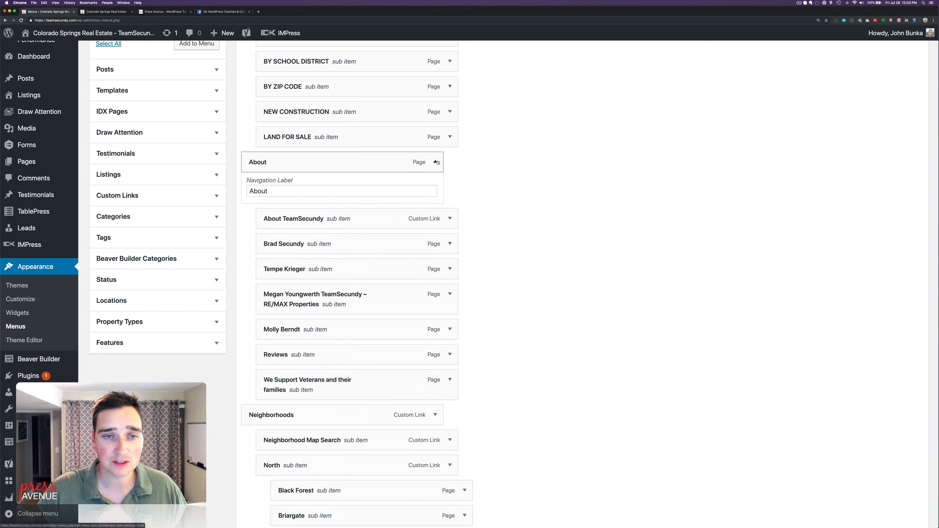
drag(249, 221, 283, 214)
key(super+c)
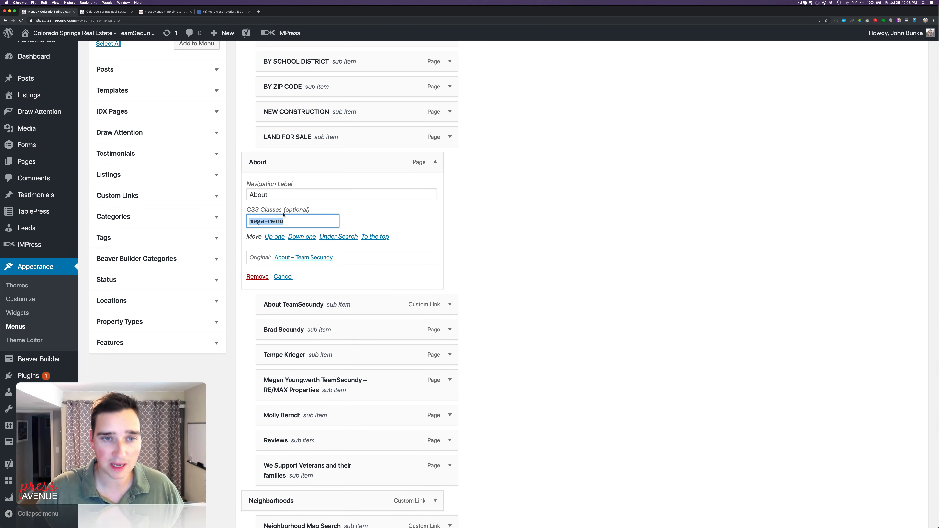
key(BackSpace)
- Assign the copied CSS class mega-menu to the top-level Neighborhoods menu item
scroll(480, 284, down, 10)
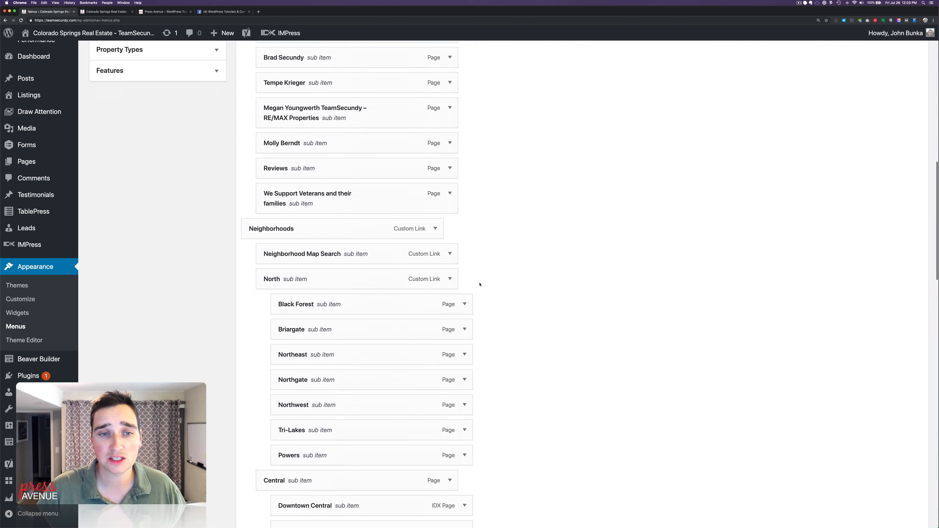
scroll(480, 284, down, 3)
click(435, 162)
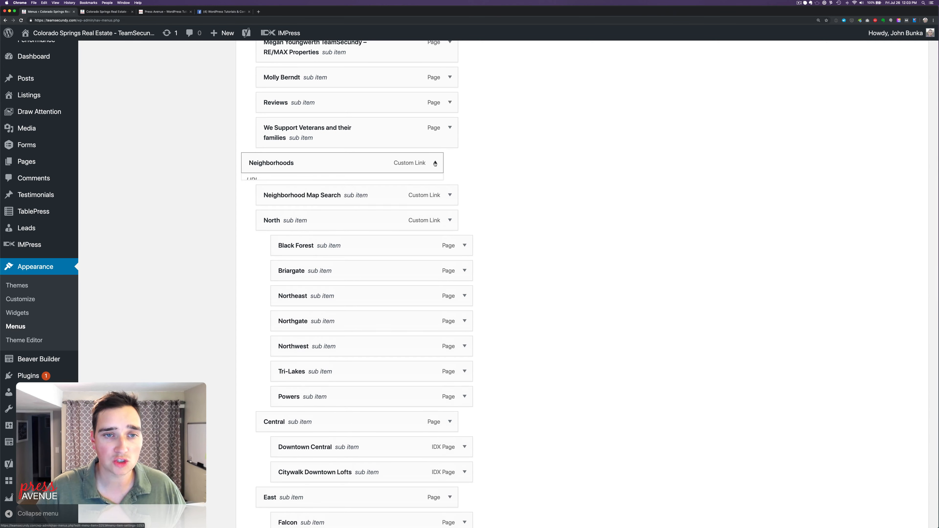
click(291, 248)
key(super+v)
scroll(329, 137, down, 2)
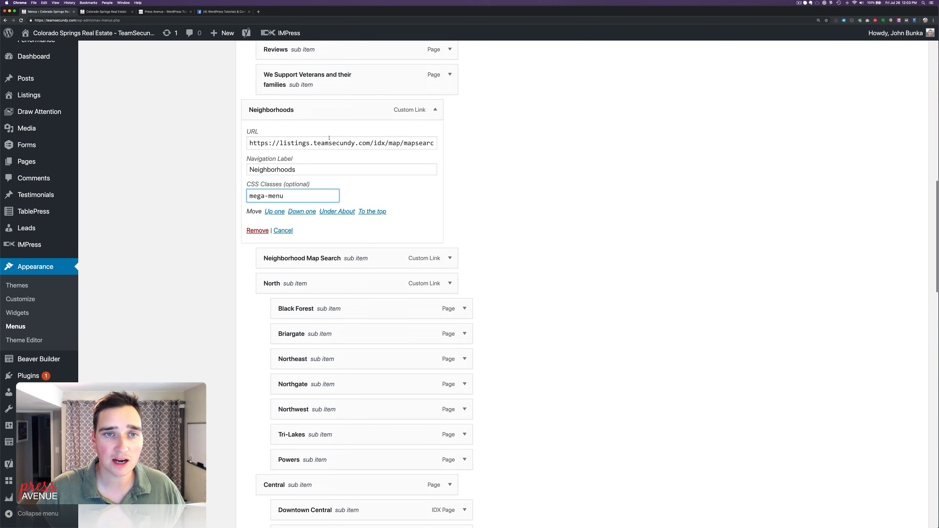
- Check the Neighborhoods dropdown on the front page and compare it with the nested sub items in the menu structure
click(105, 12)
mouse_move(378, 139)
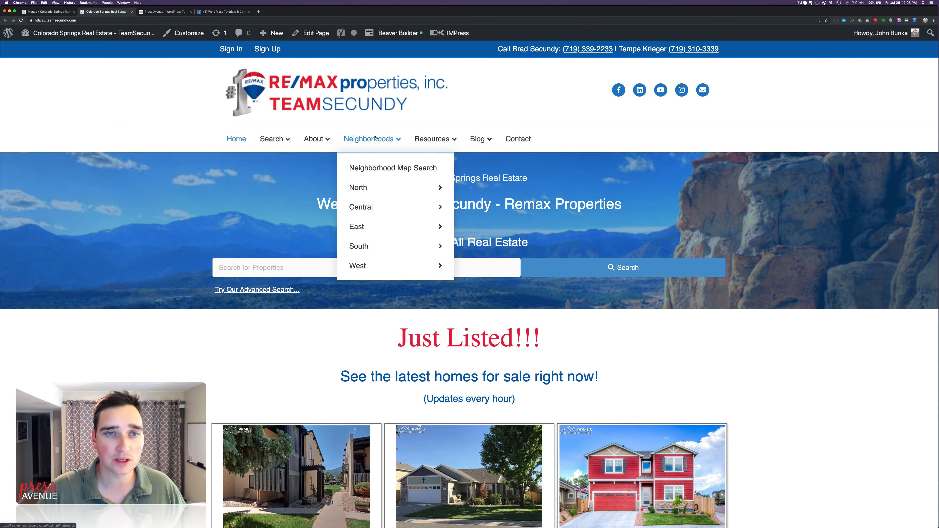
click(56, 12)
scroll(578, 158, down, 3)
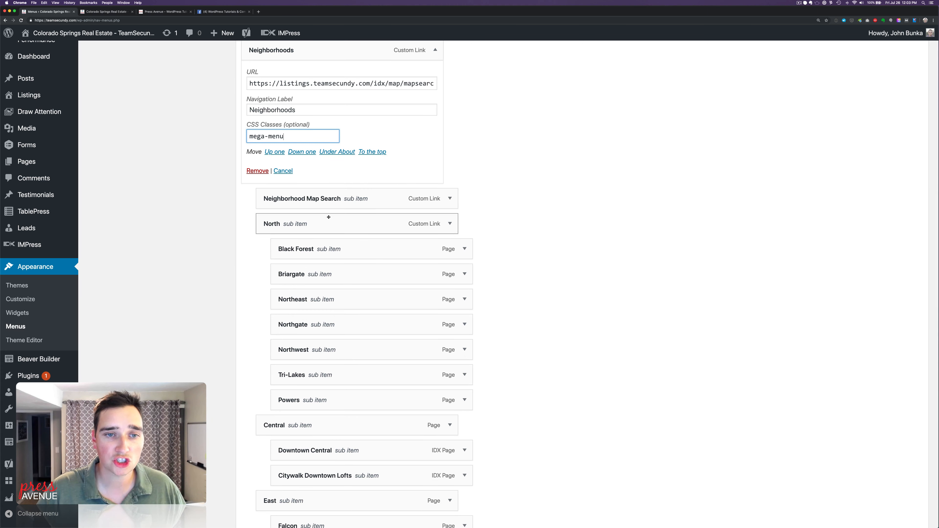
scroll(269, 180, down, 3)
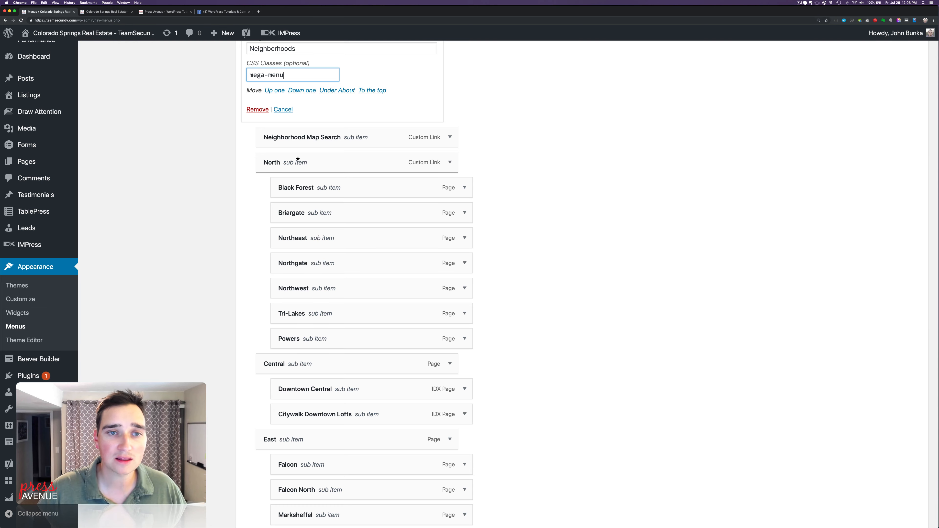
- Save the Main menu and reload the site's front page to check the Neighborhoods mega menu
scroll(765, 178, up, 20)
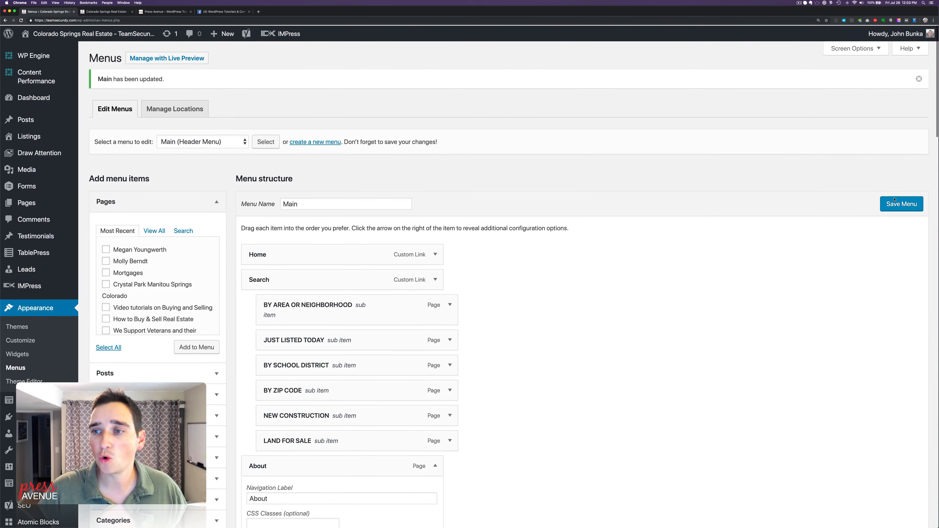
click(893, 203)
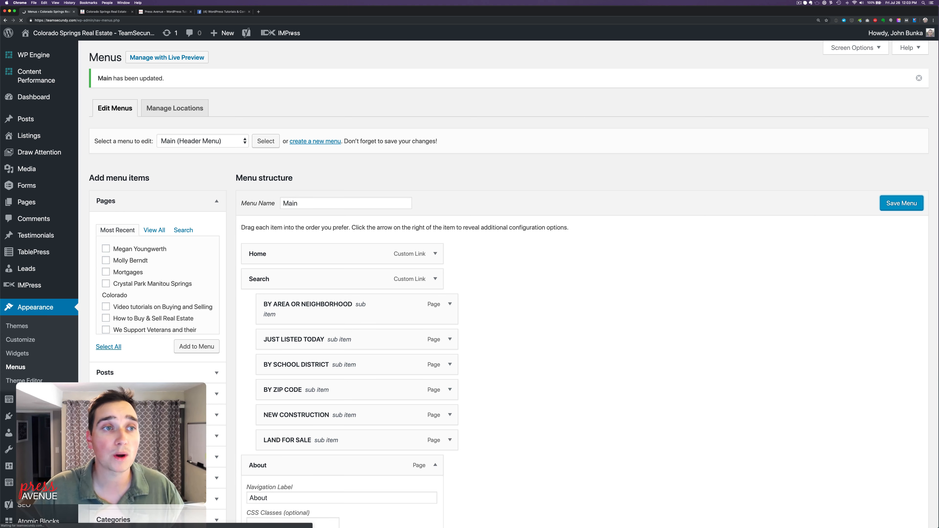
click(104, 12)
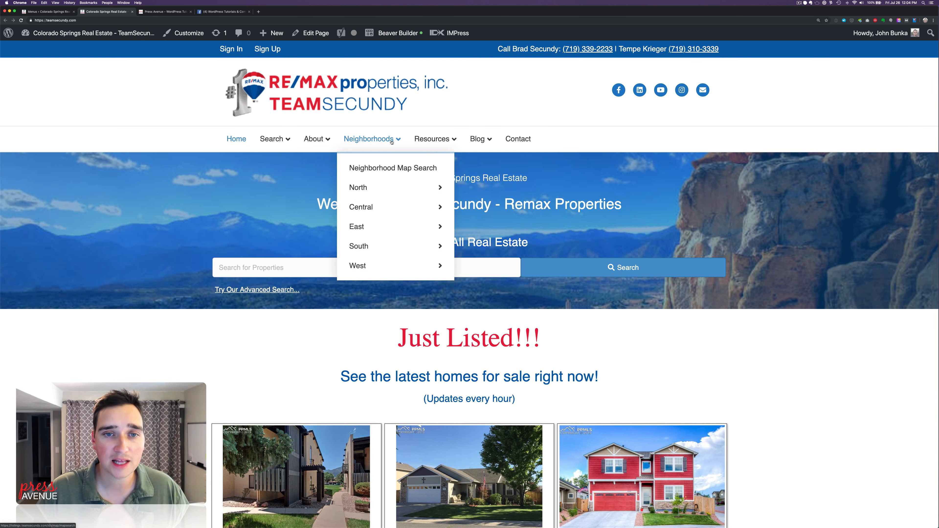
click(21, 21)
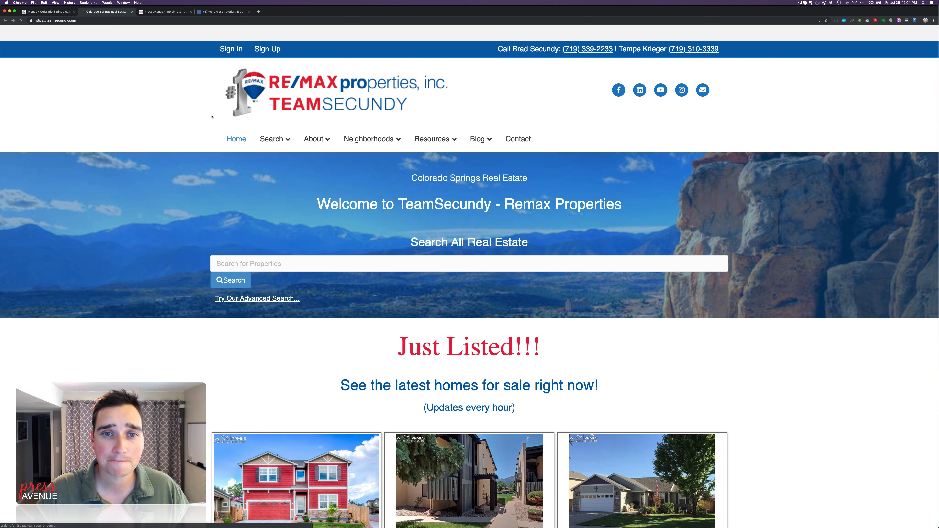
mouse_move(373, 138)
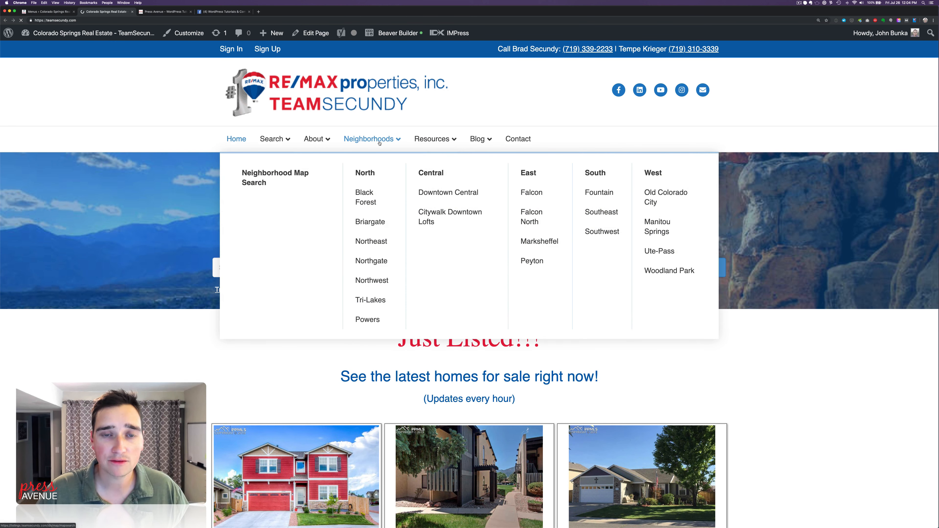